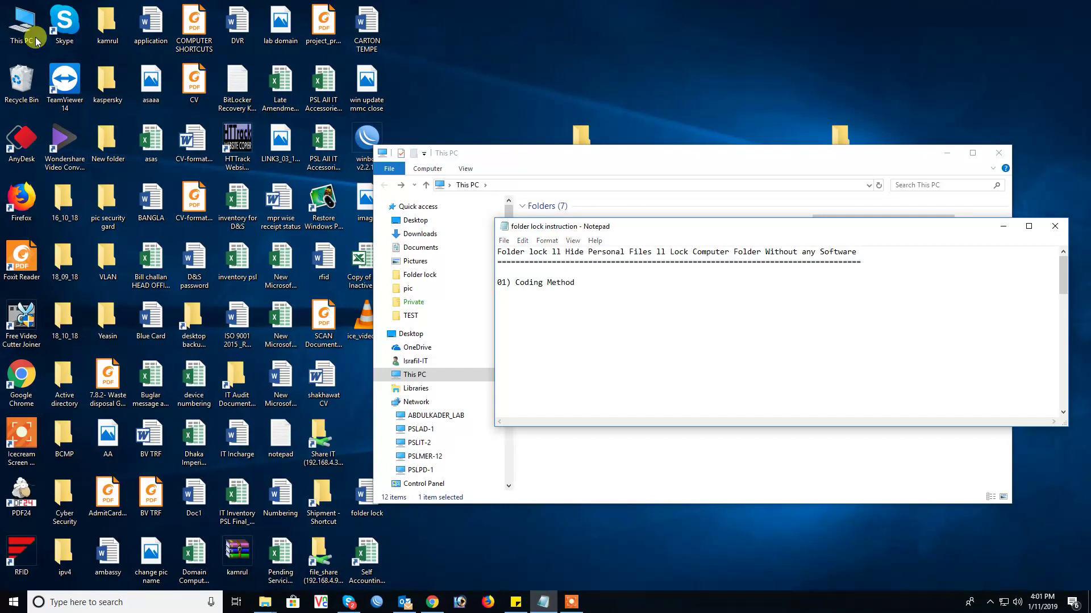
Step: Browse the Documents folder, select 'secure', then return to the This PC drive view
click(33, 35)
click(454, 153)
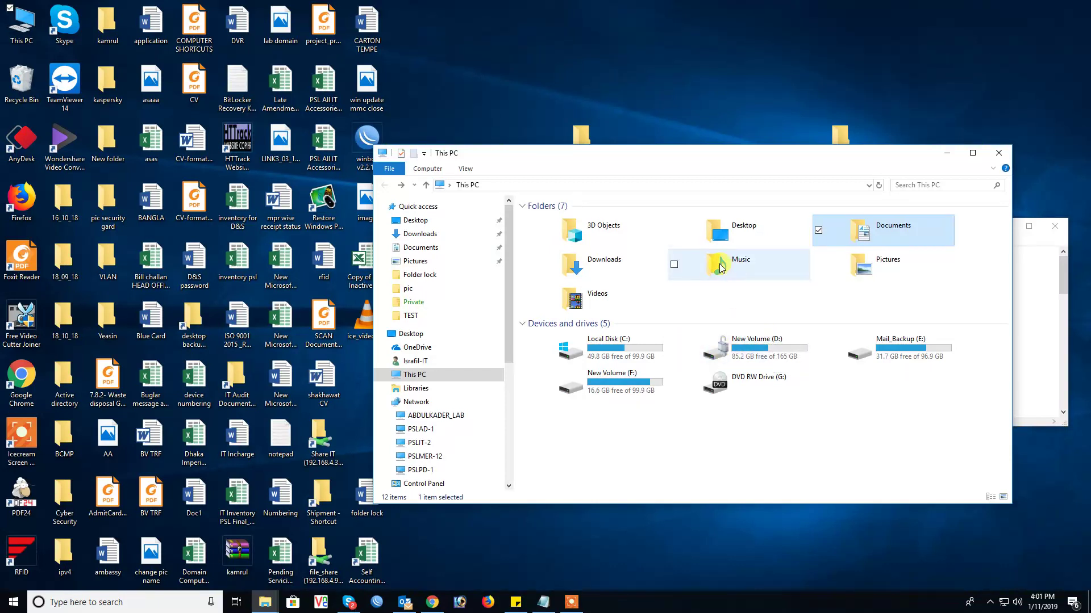
double_click(861, 234)
click(940, 243)
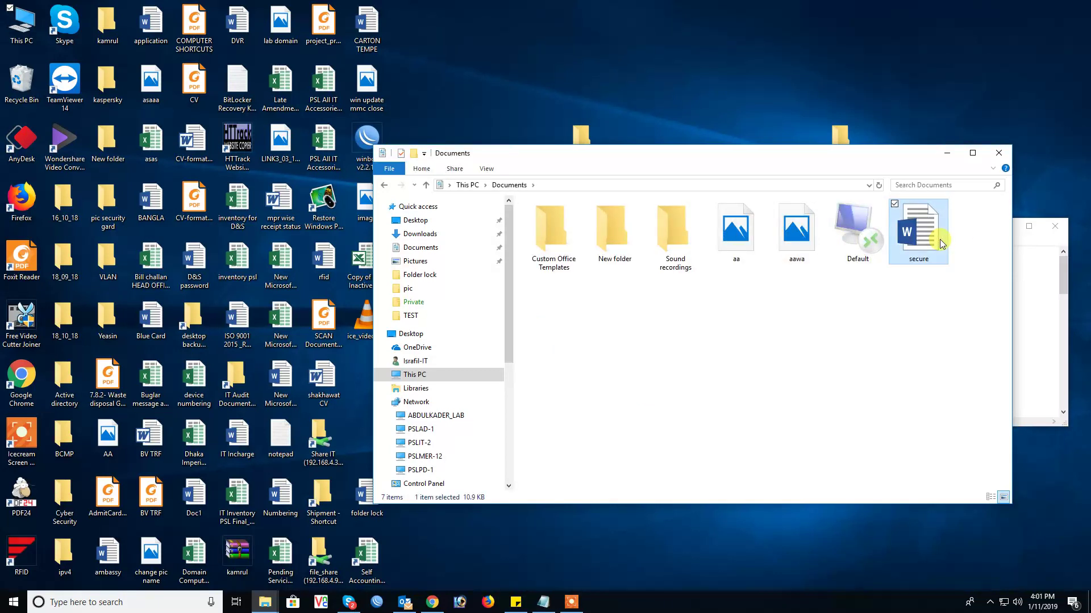
click(385, 184)
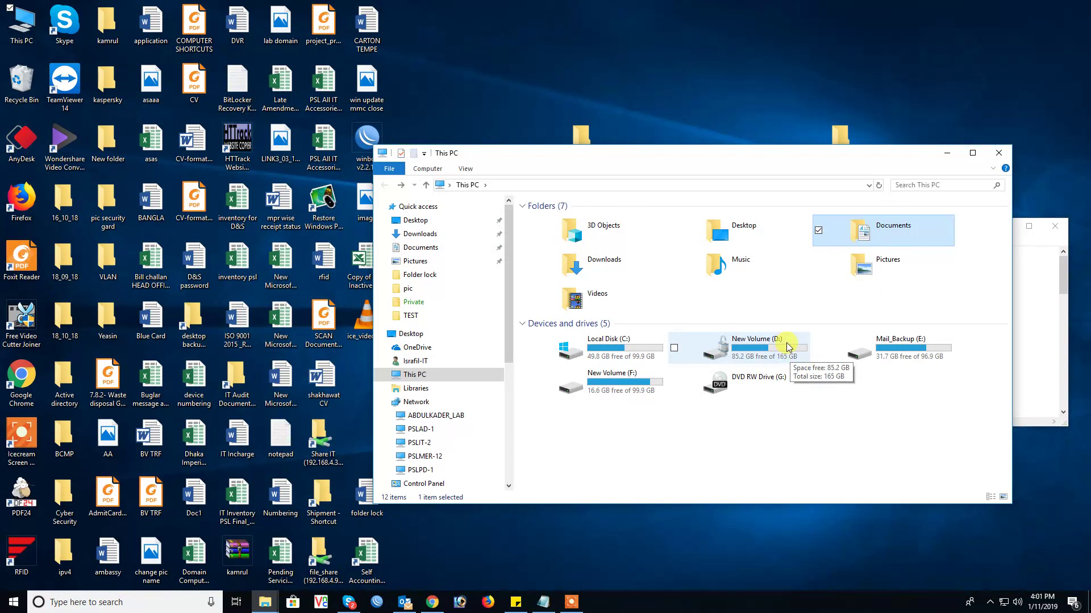
Step: Write Step-01 to Step-05 under Coding Method in the notes, then create a new desktop folder
click(946, 153)
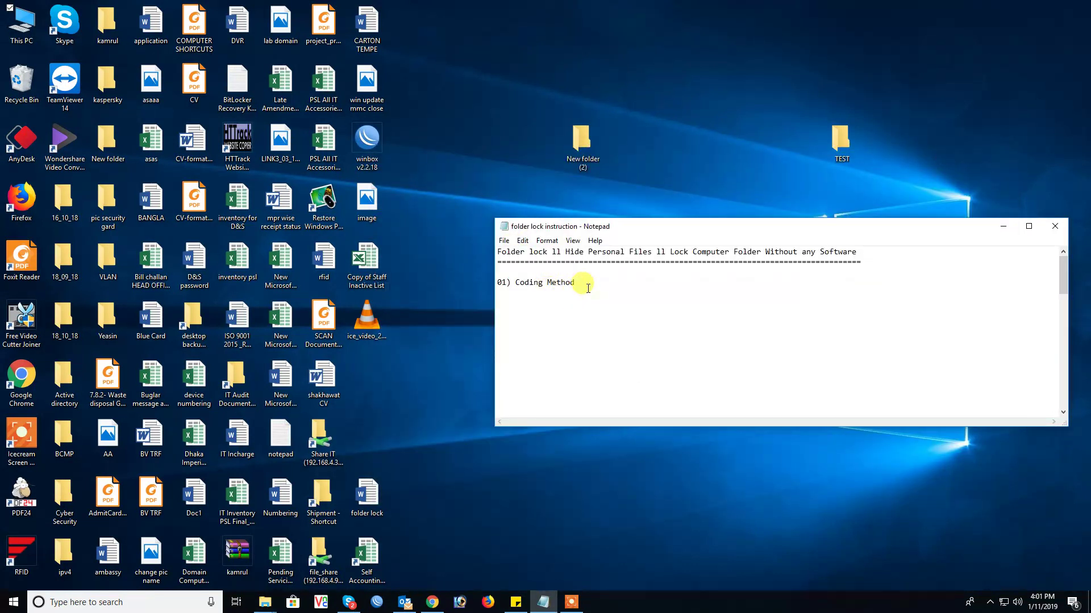
text(: ==================   Step-01: Create a new folder  Step-02: Create a new text document in it.  Step-03: Copy the code to it (link is in the description below)  Step-04: Remove "Write_your_password_here" to your won password.  Step-05: Give your file name and file extention must .bat)
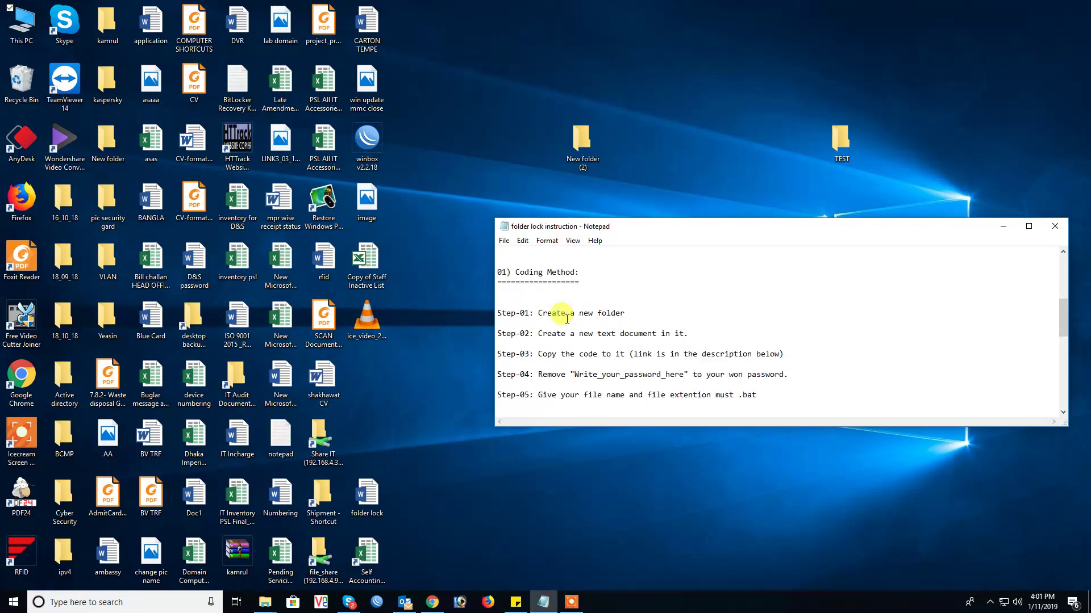
right_click(687, 78)
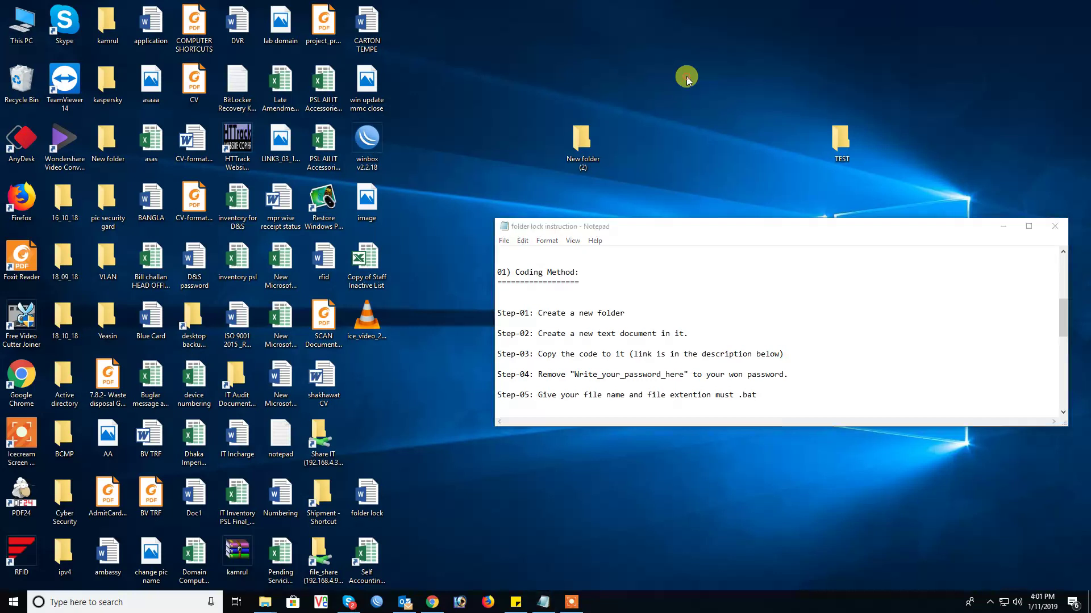
mouse_move(742, 195)
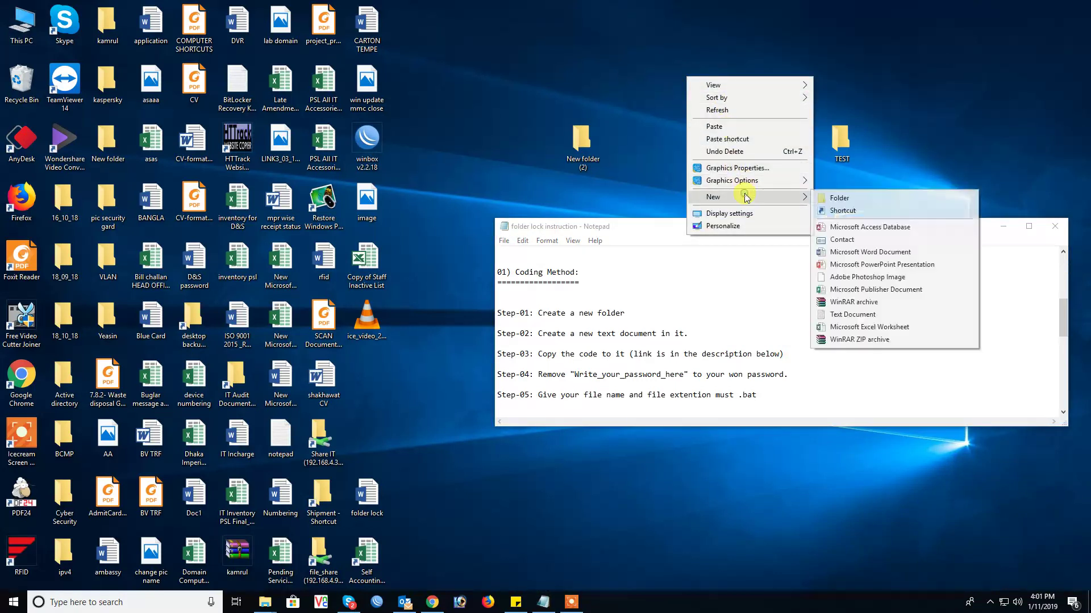
click(830, 200)
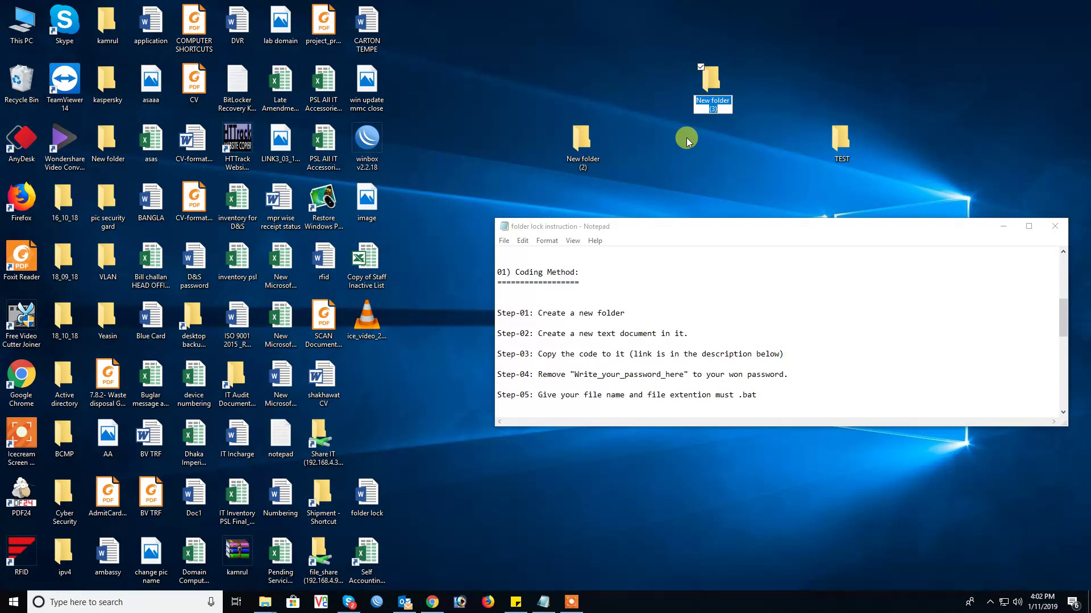
Step: Rename the new desktop folder to 'israifl' and open it to confirm it is empty
key(BackSpace)
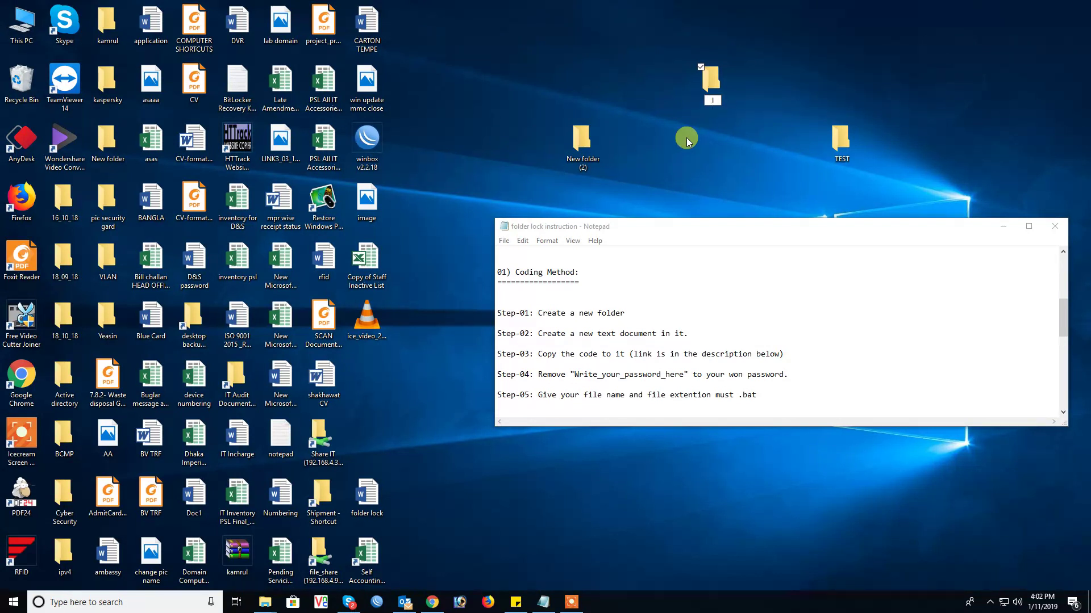
text(israifl)
key(Return)
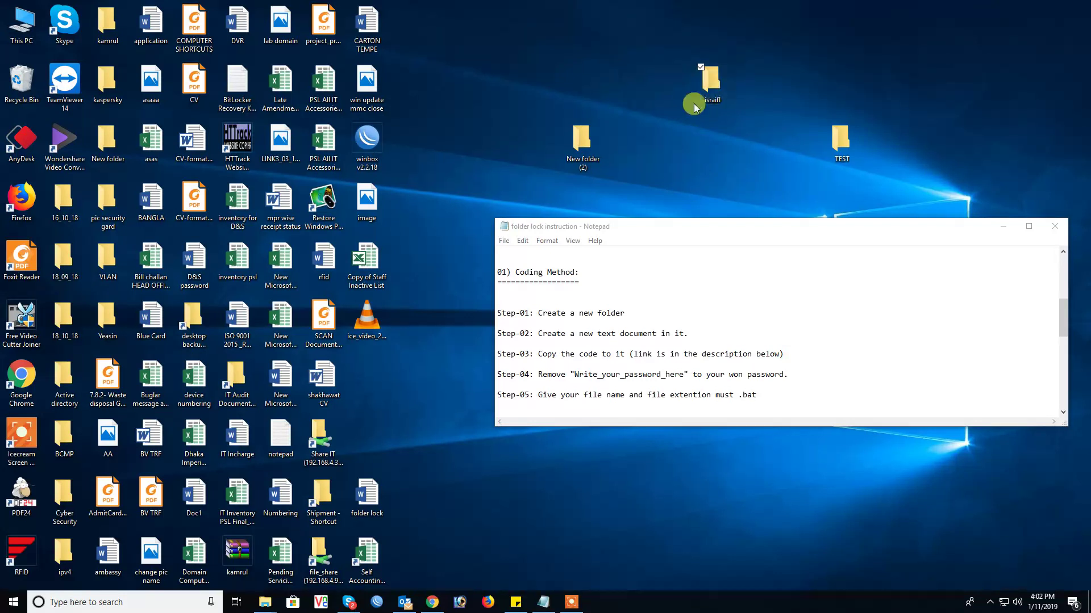
double_click(694, 108)
click(1009, 161)
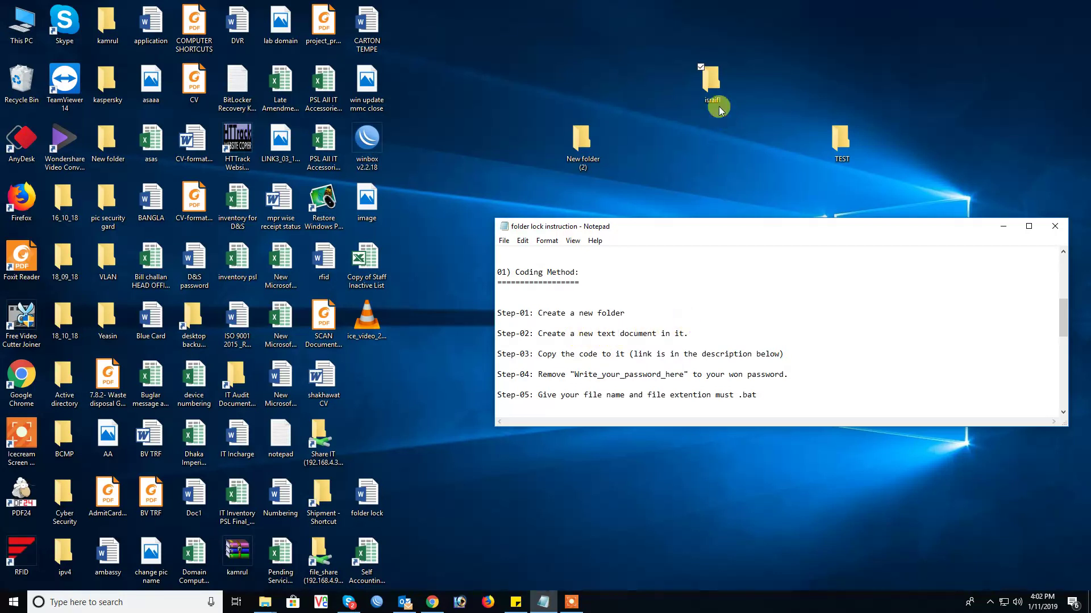
click(710, 90)
double_click(710, 90)
Step: Create an empty New Text Document in the israifl folder and place the folder beside the notes
right_click(591, 290)
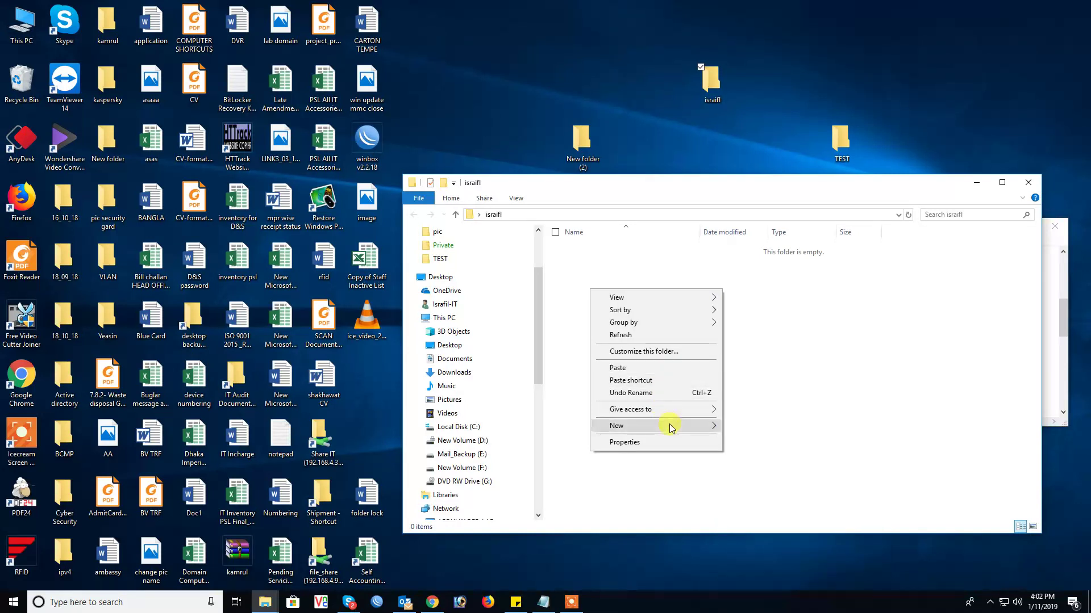
mouse_move(670, 427)
click(760, 543)
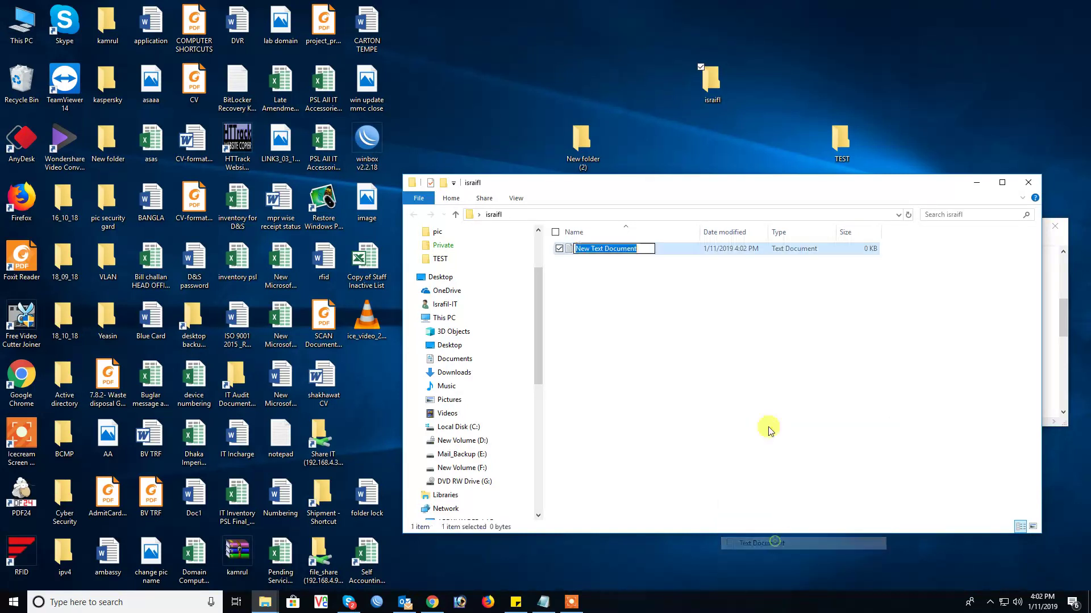
drag(713, 186, 992, 142)
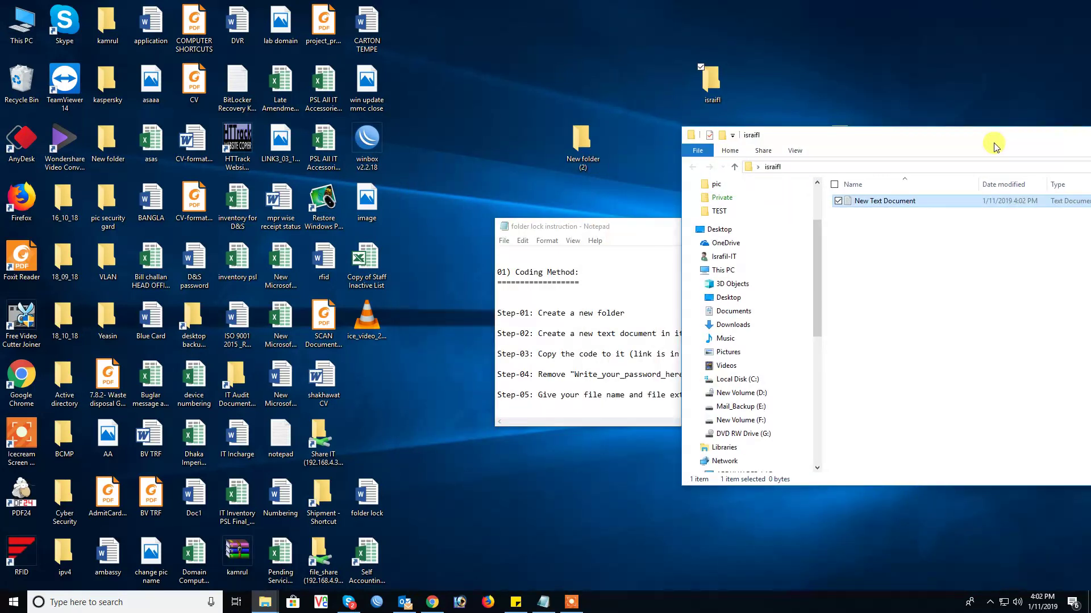
drag(631, 226, 534, 265)
click(882, 154)
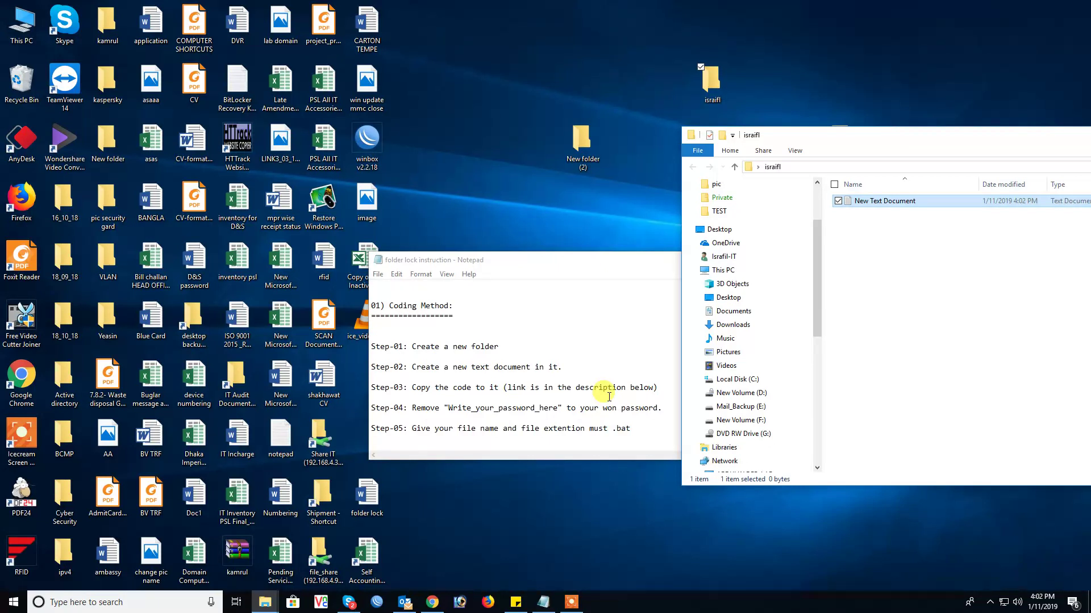
Step: Open New Text Document, then open the 'code' file in Folder lock and copy its entire script
double_click(910, 204)
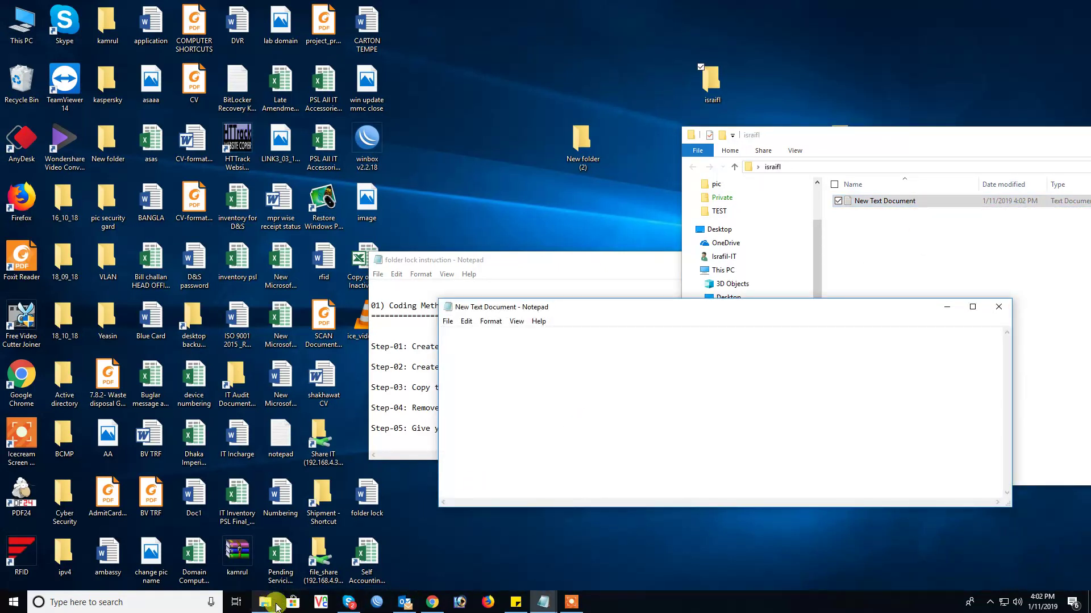
mouse_move(543, 602)
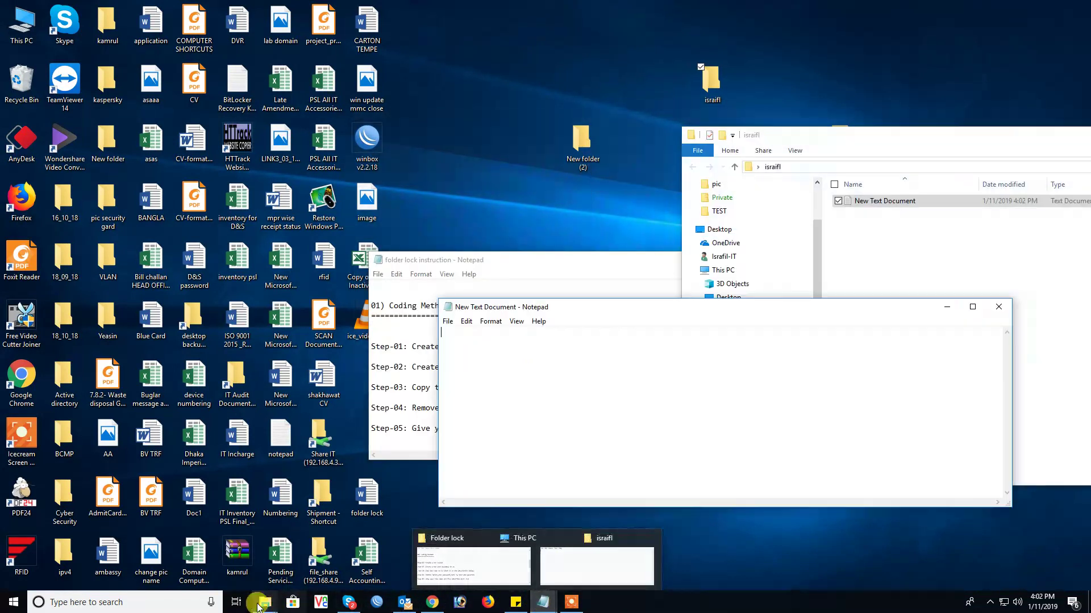
mouse_move(265, 602)
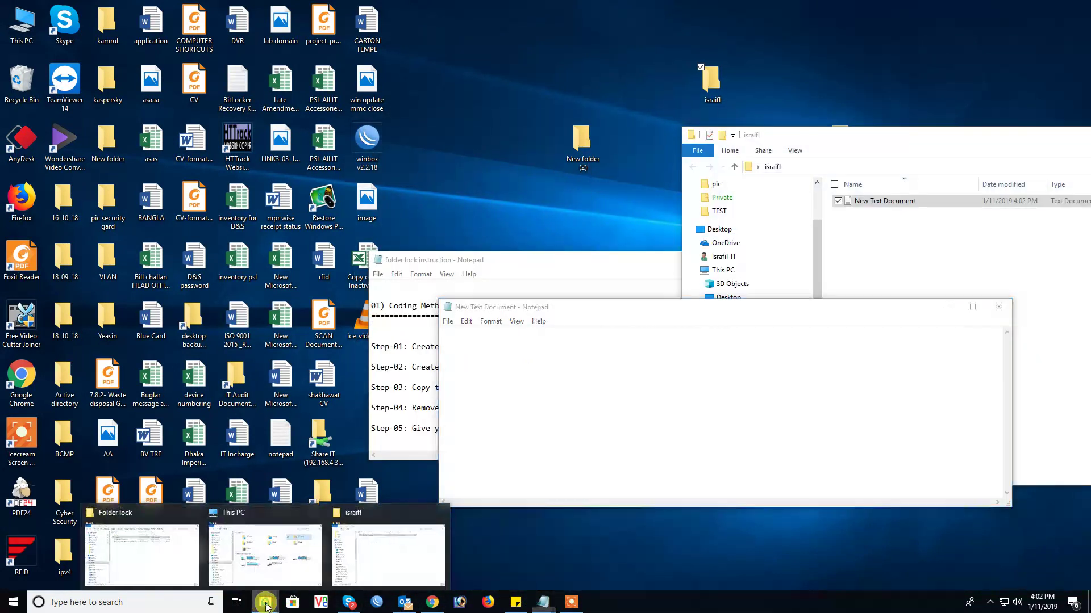
click(158, 543)
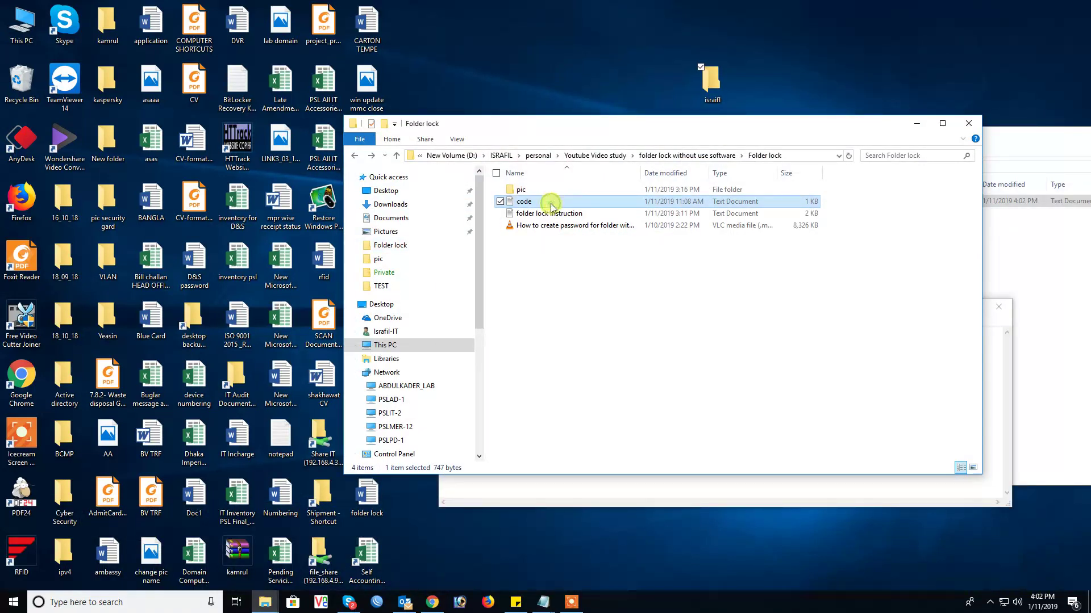
double_click(551, 203)
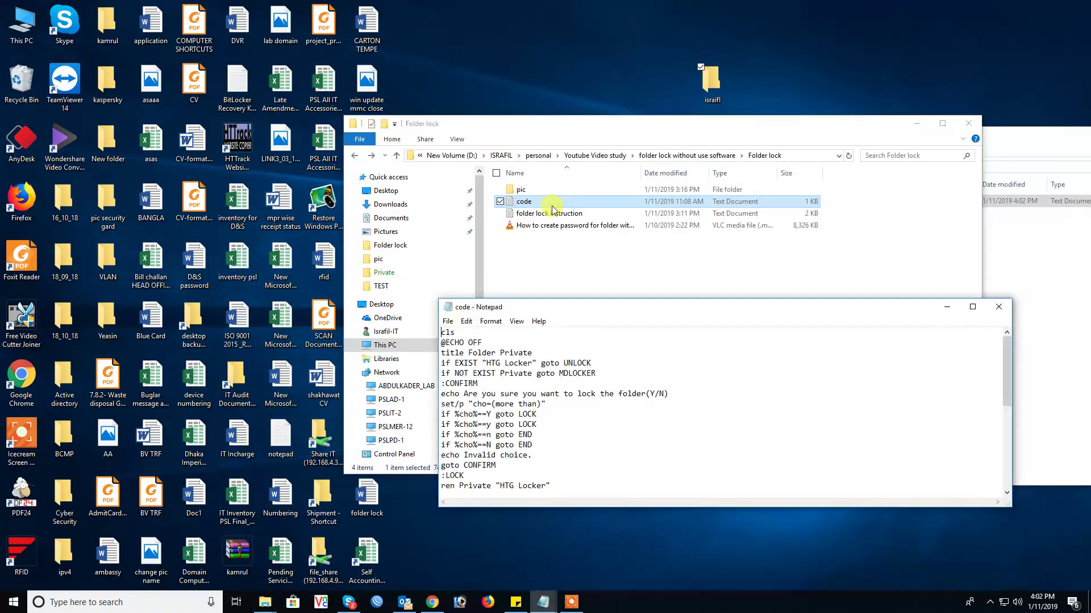
click(917, 123)
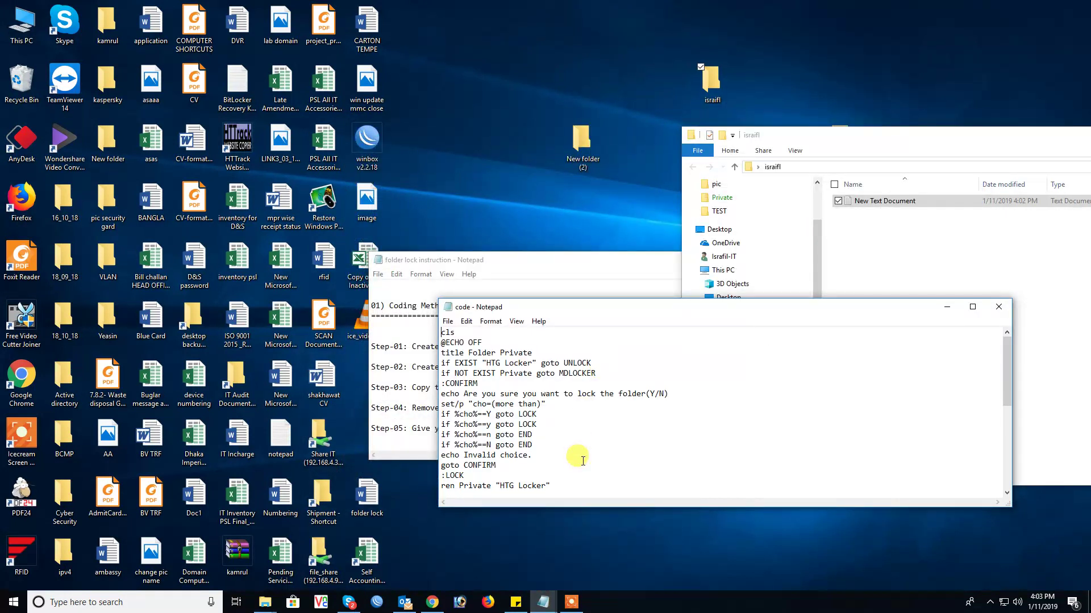
key(ctrl+a)
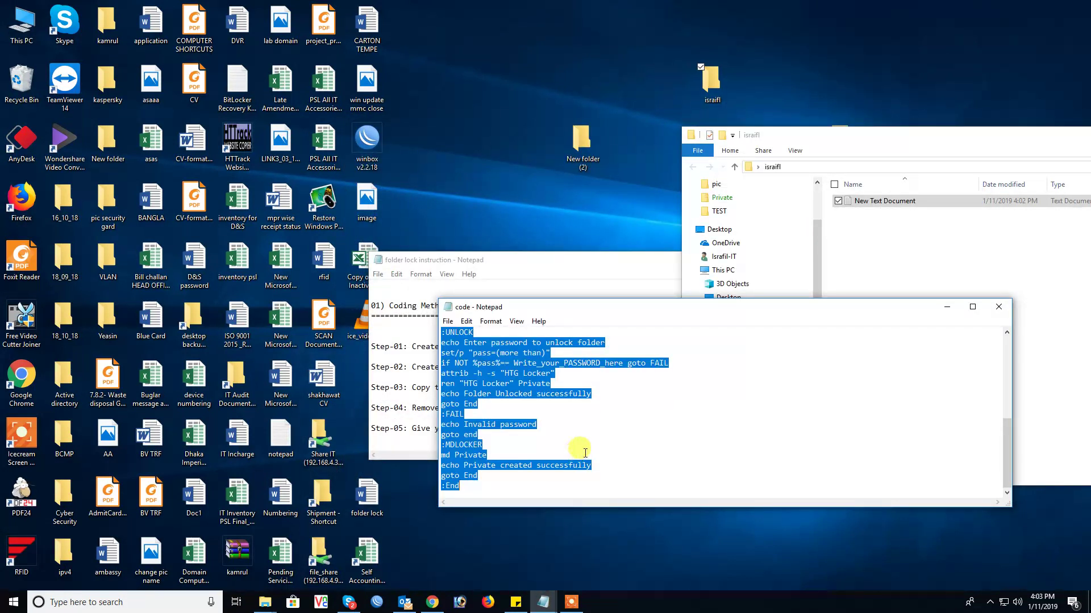
click(946, 307)
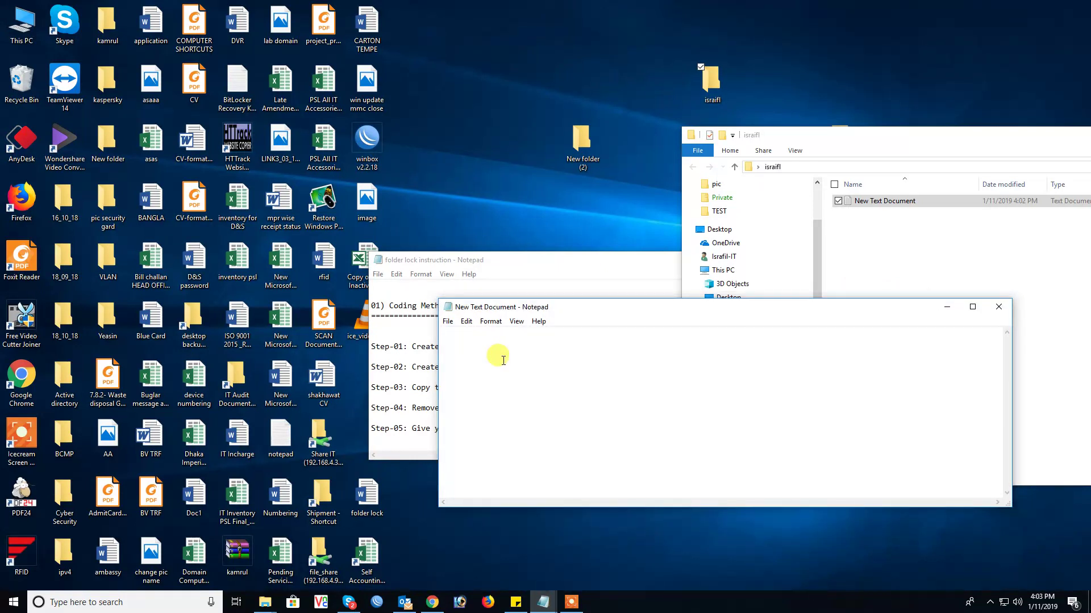
Step: Paste the folder-lock batch script into New Text Document and scroll through it to the MDLOCKER section
key(ctrl+v)
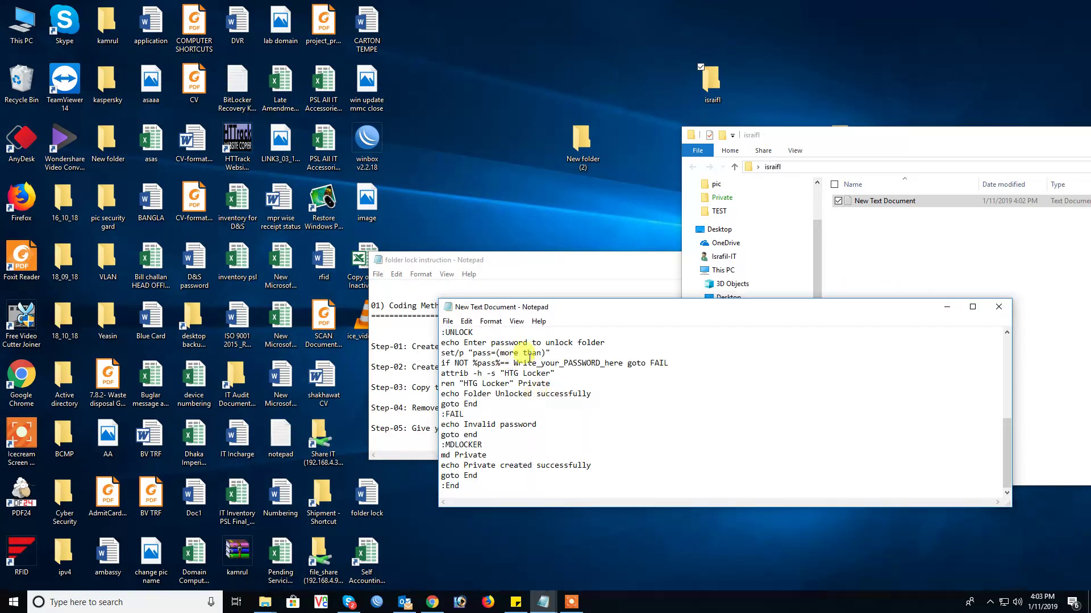
scroll(593, 371, up, 7)
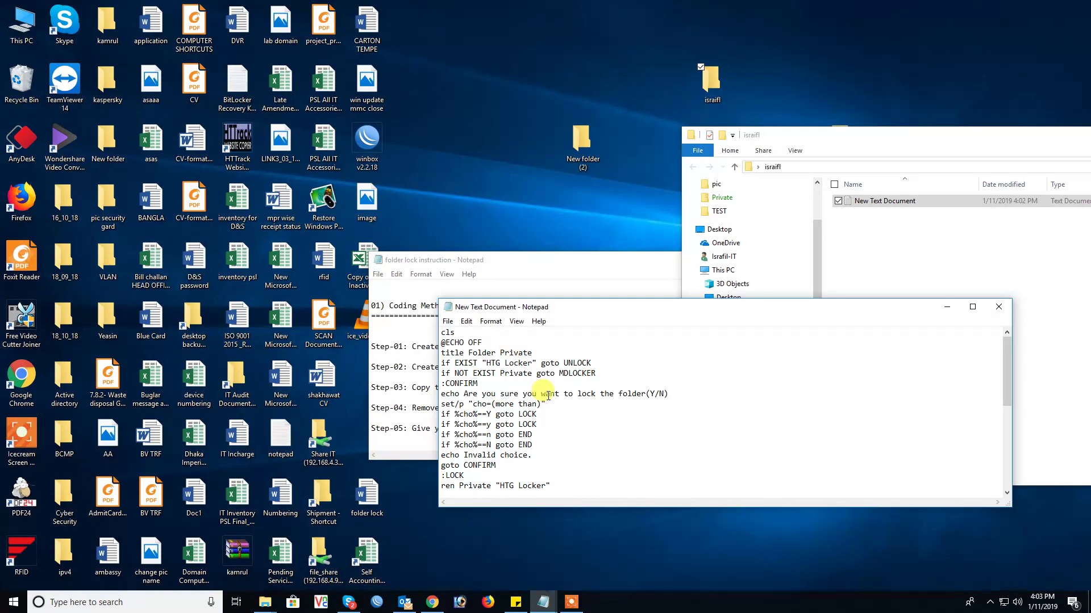
scroll(548, 396, down, 1)
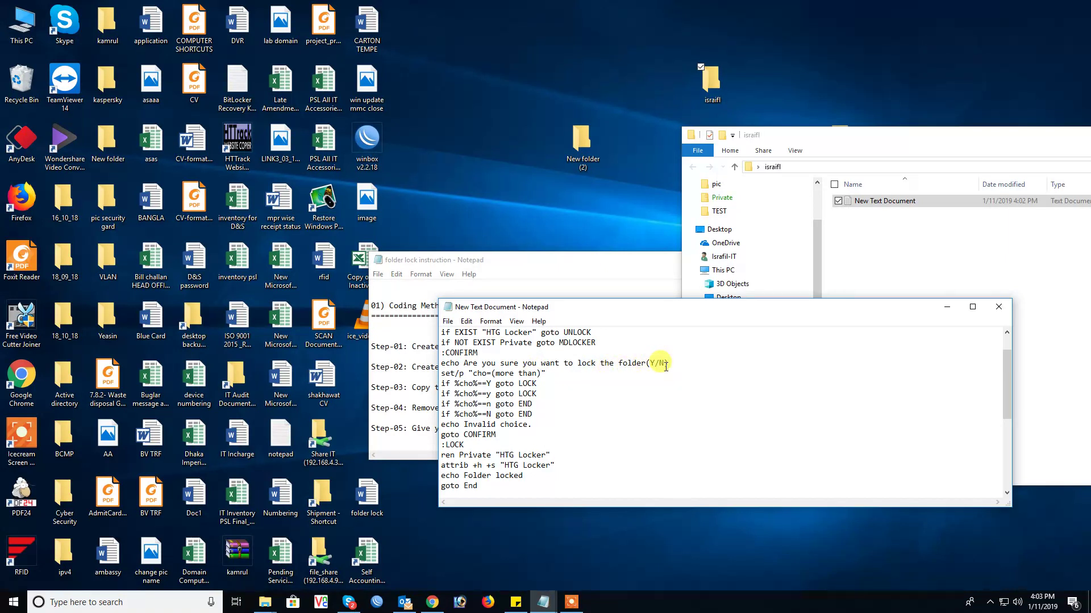
scroll(613, 381, down, 1)
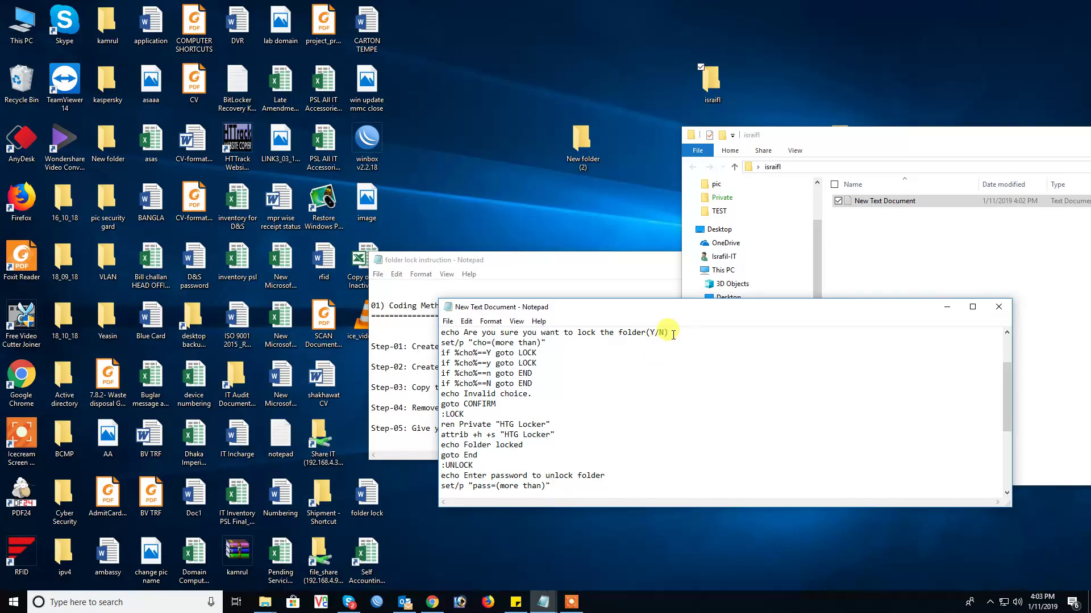
scroll(672, 340, down, 2)
scroll(673, 335, down, 2)
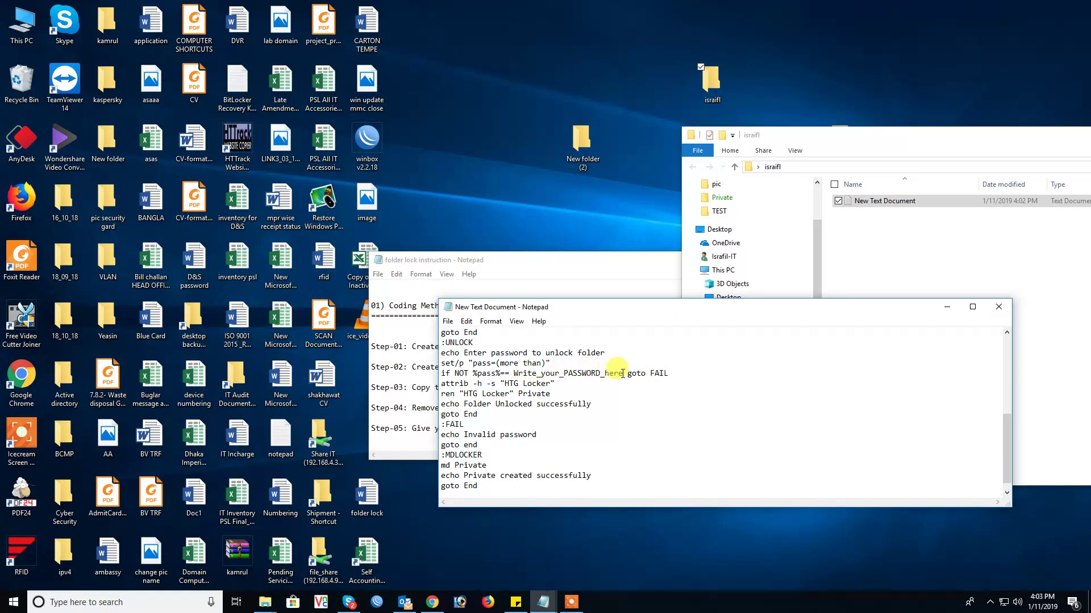
Step: Overwrite the Write_your_PASSWORD_here placeholder in the unlock check with your own password
drag(623, 375, 513, 376)
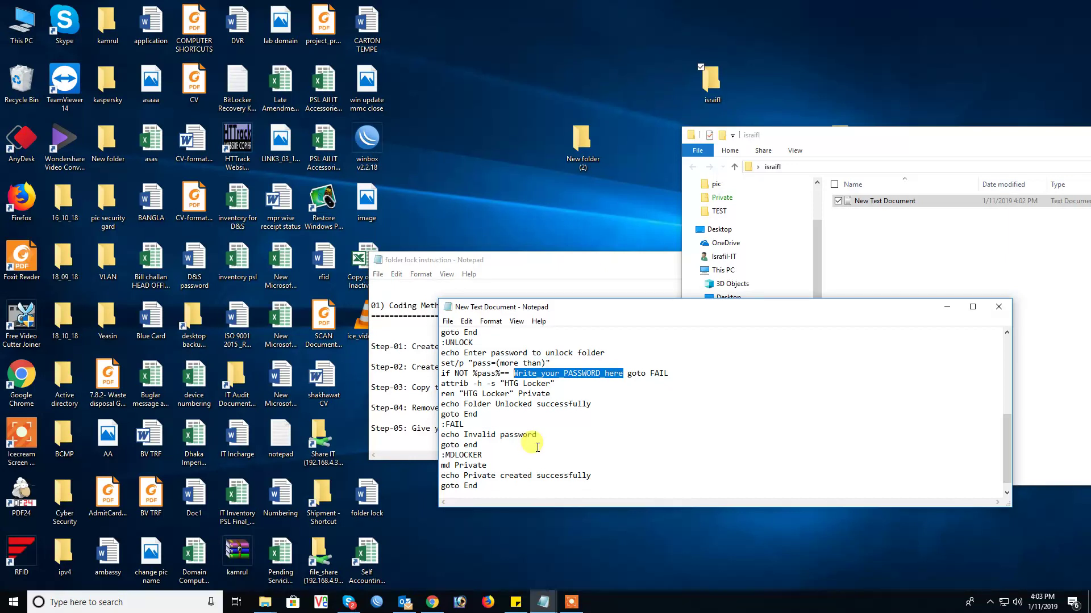
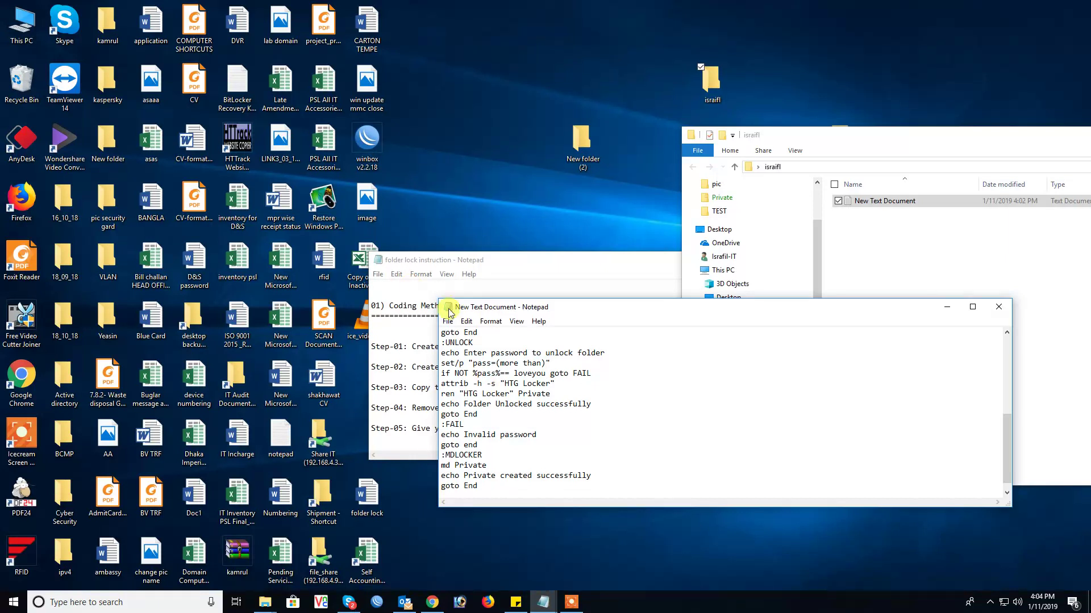
drag(608, 307, 774, 183)
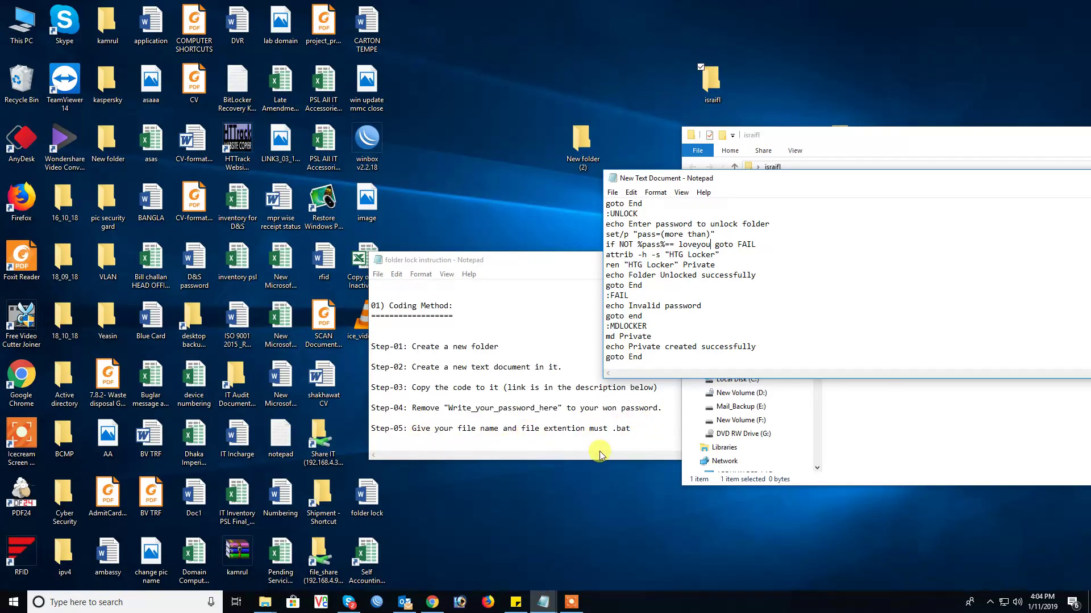
Step: Save the script as folderlock in the israifl folder with the All Files type
click(612, 192)
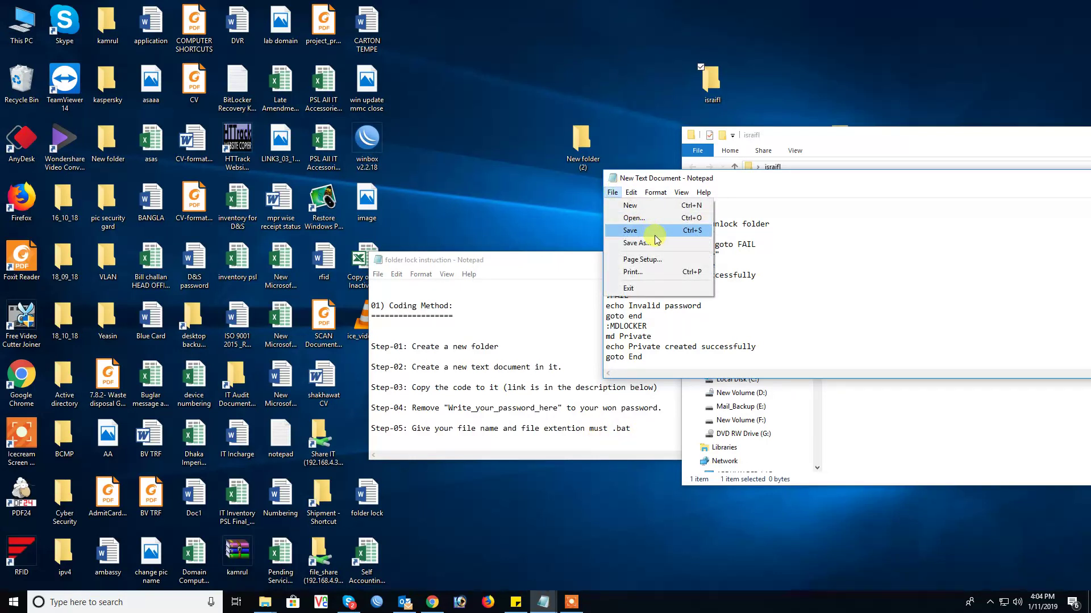
click(658, 243)
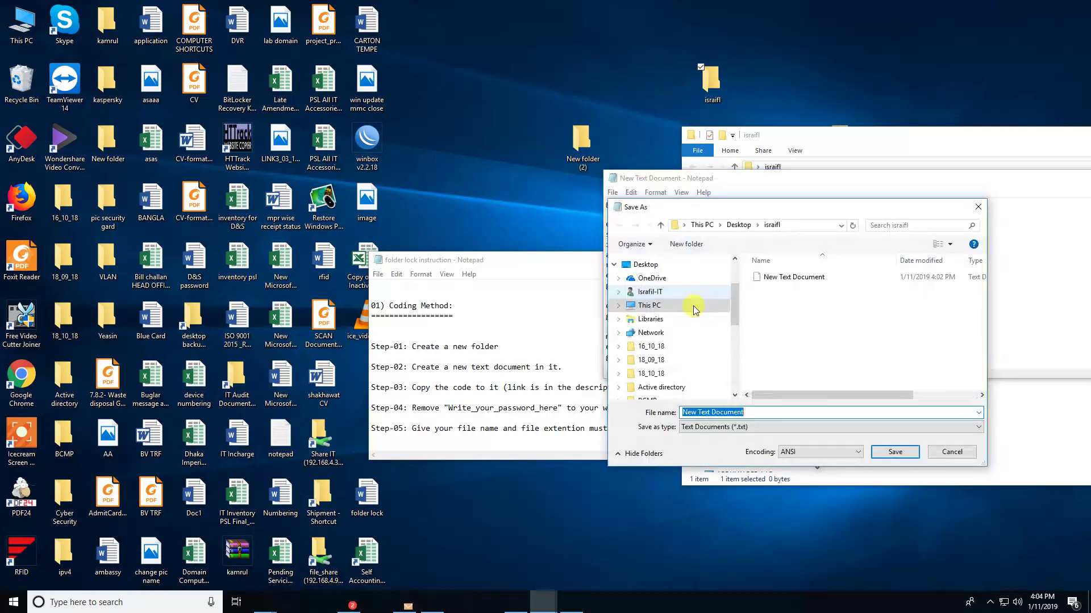
scroll(693, 306, up, 2)
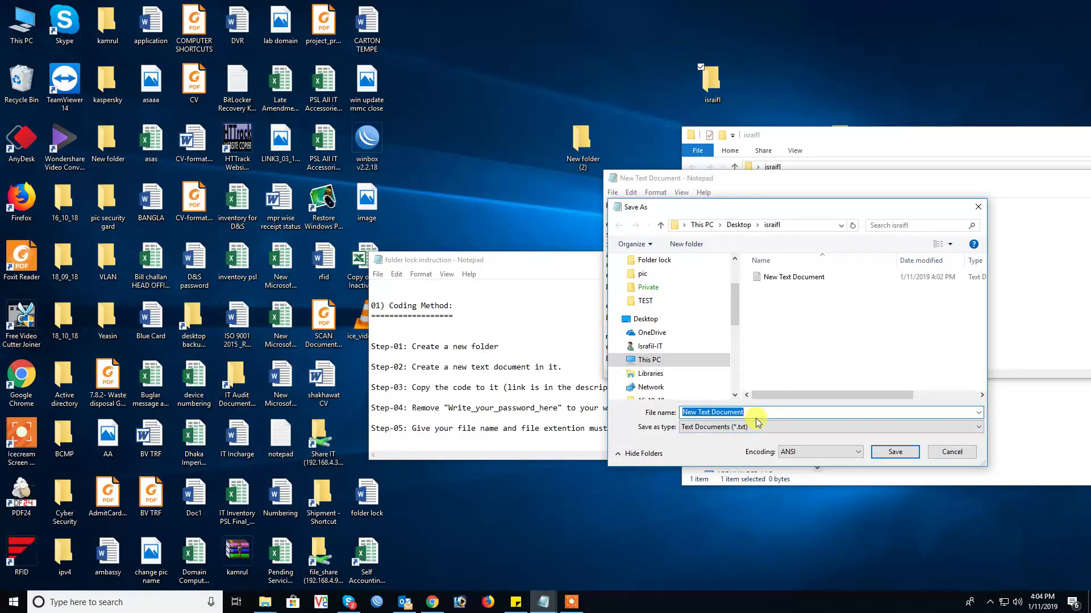
text(folderlock)
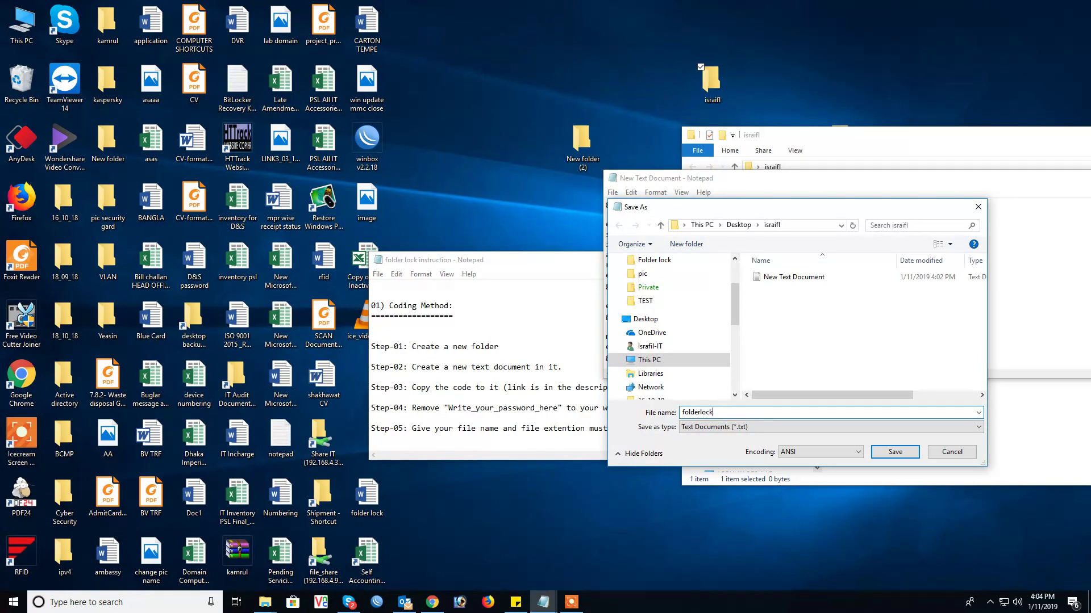
click(778, 429)
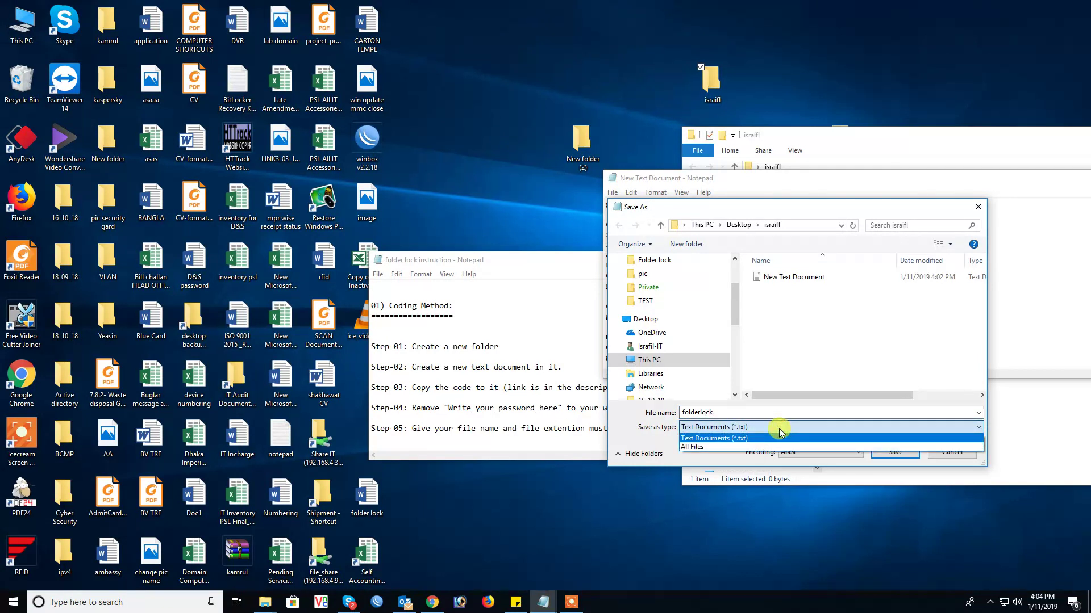
click(758, 448)
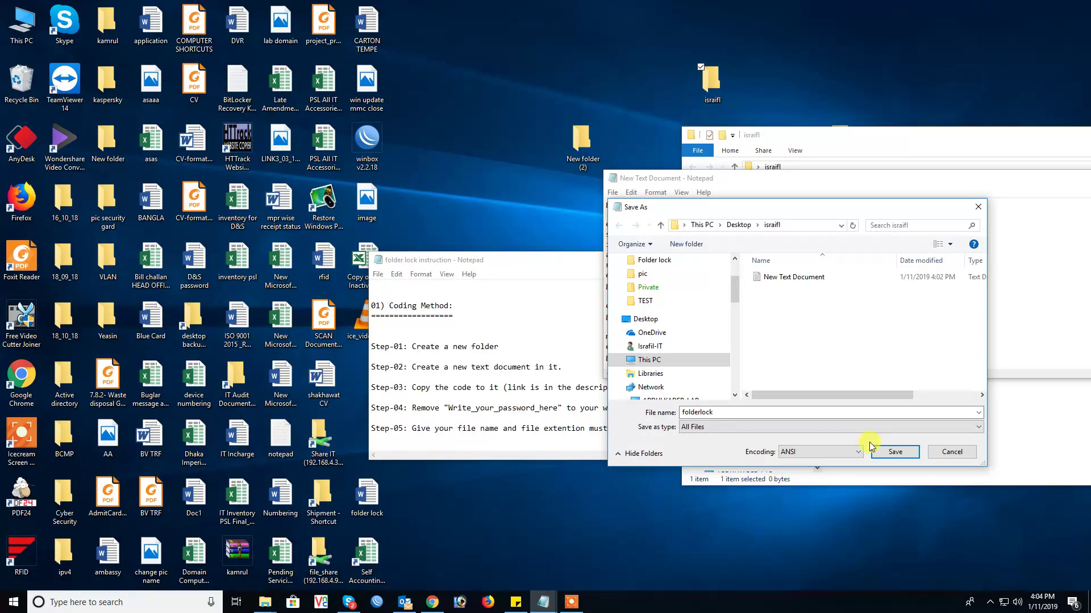
click(903, 454)
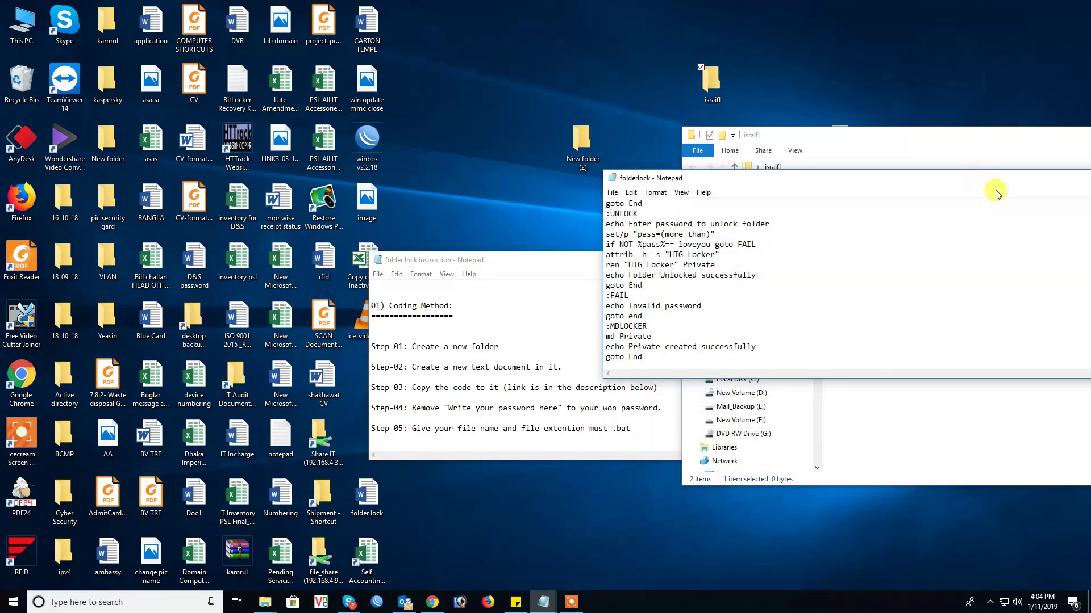
Step: Review the next steps in the notes, then delete the folderlock file from the israifl folder
drag(921, 180, 743, 213)
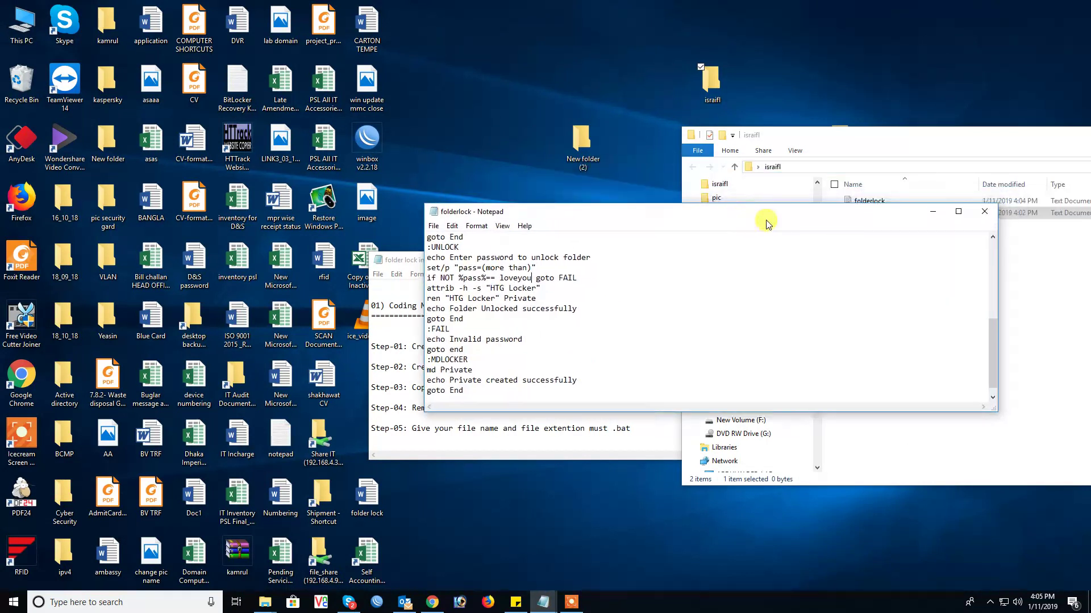
click(935, 216)
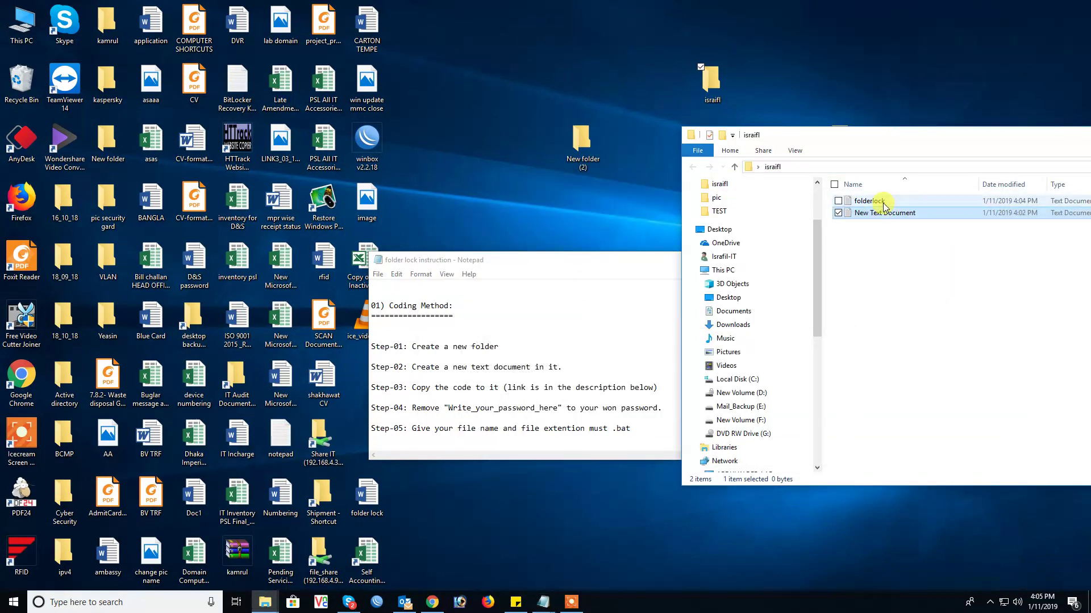
drag(954, 138, 756, 155)
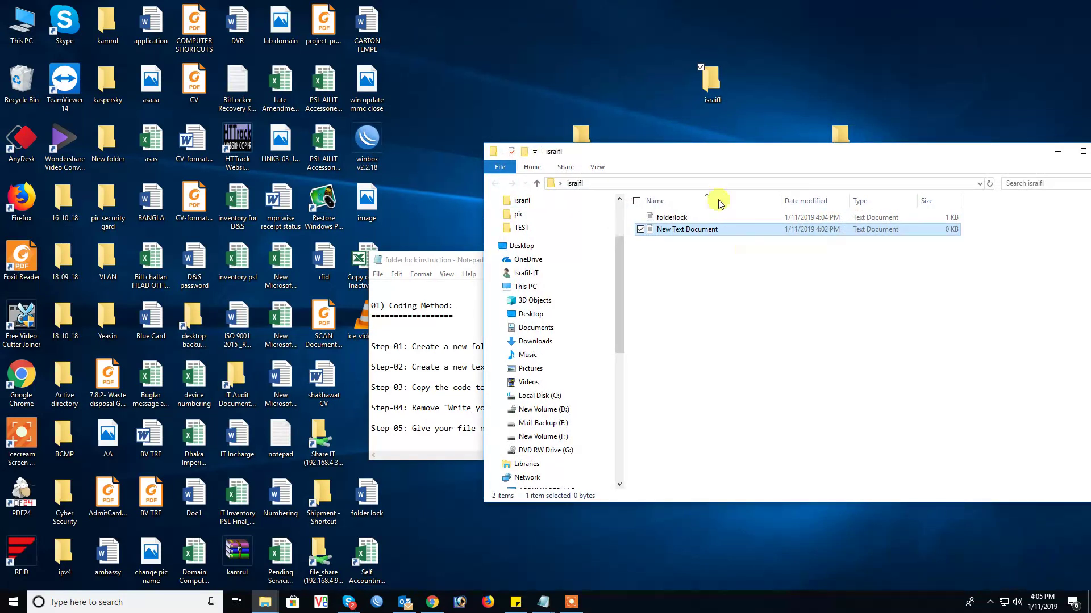
click(449, 262)
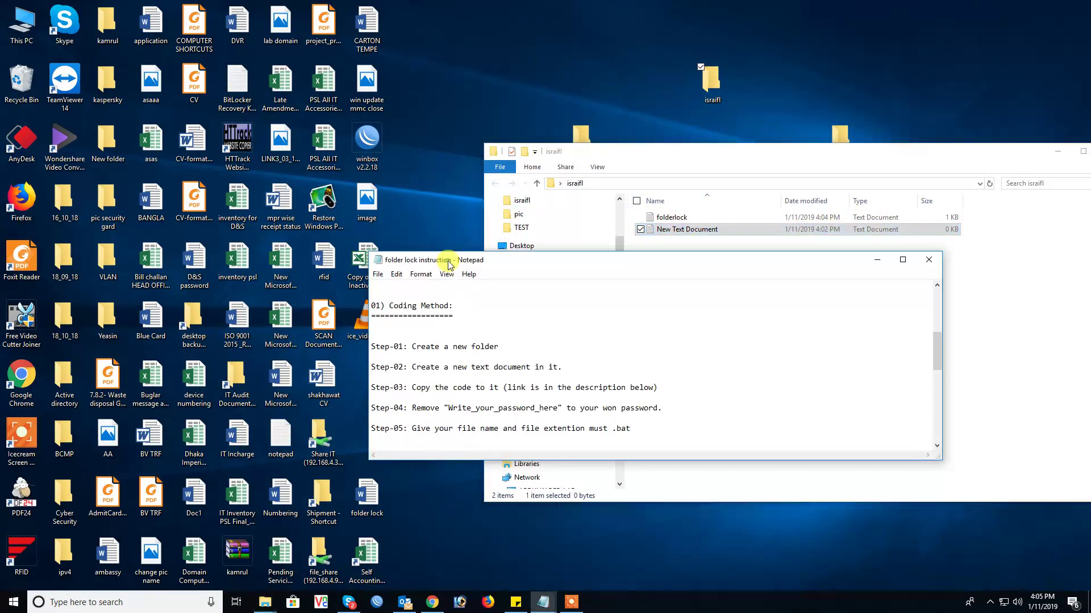
scroll(559, 407, down, 1)
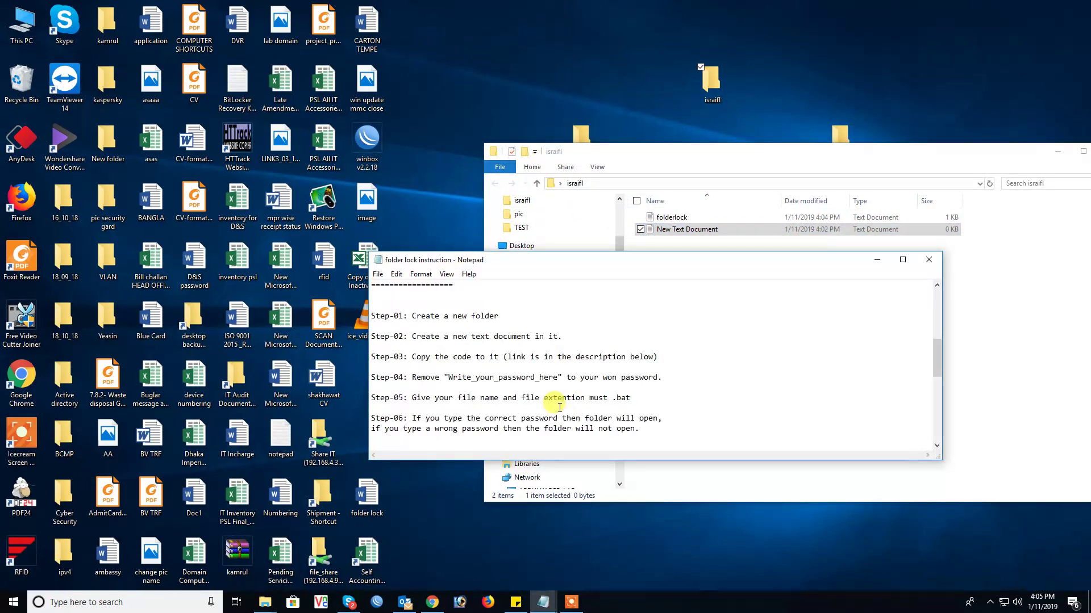
scroll(560, 407, down, 1)
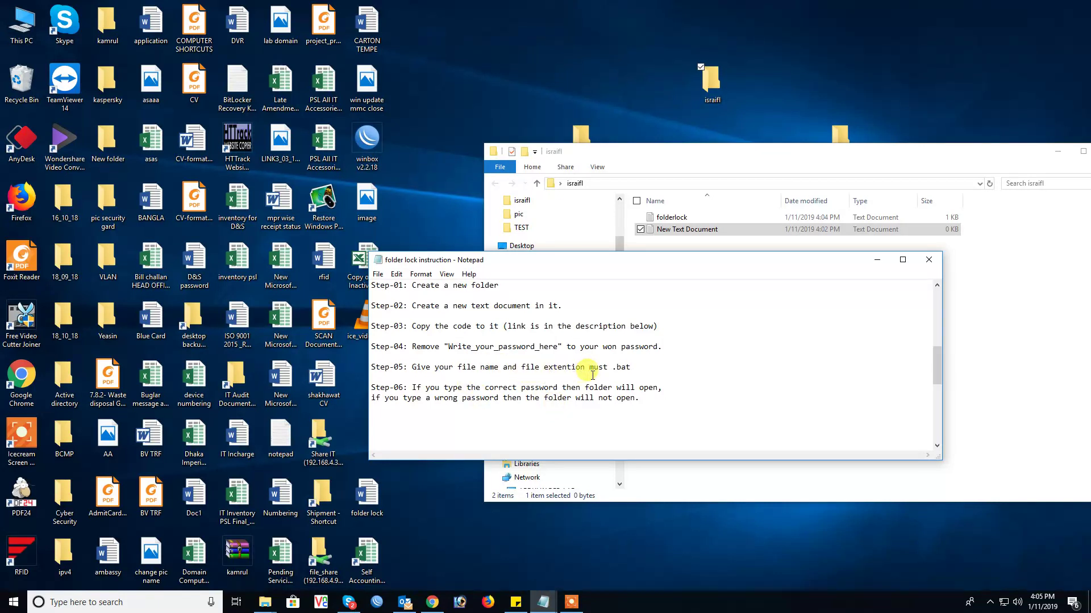
click(715, 219)
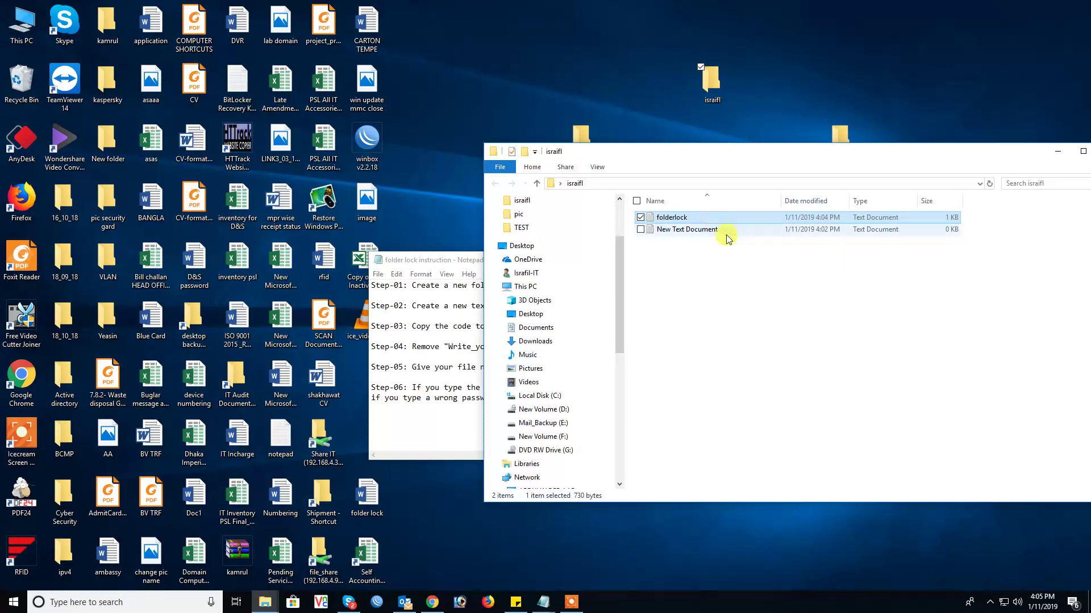
key(Delete)
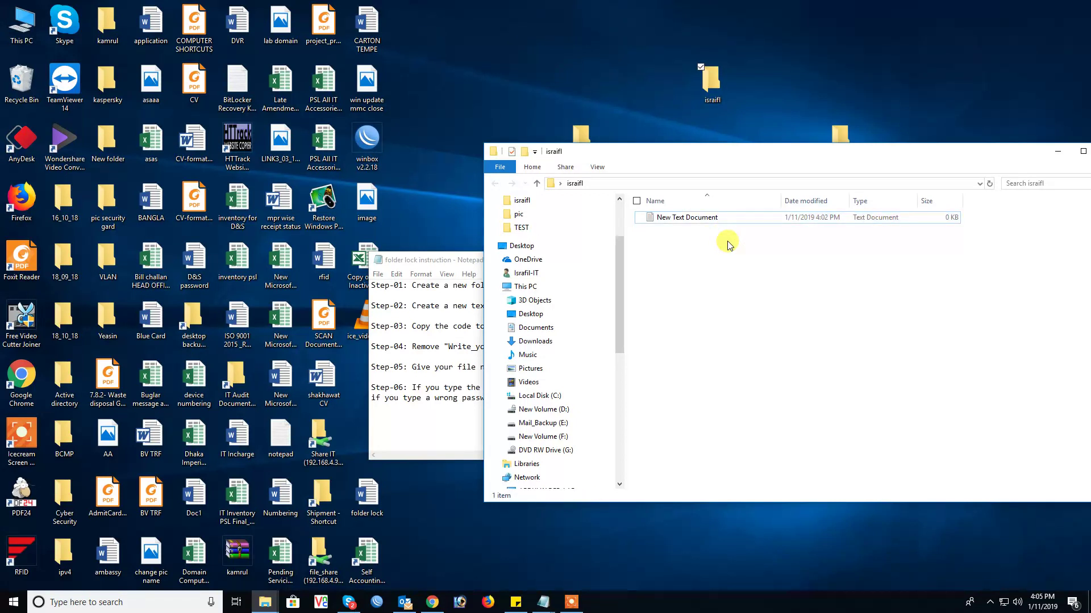
Step: Reopen New Text Document, paste the script, and replace Write_your_PASSWORD_here with your own password
double_click(709, 219)
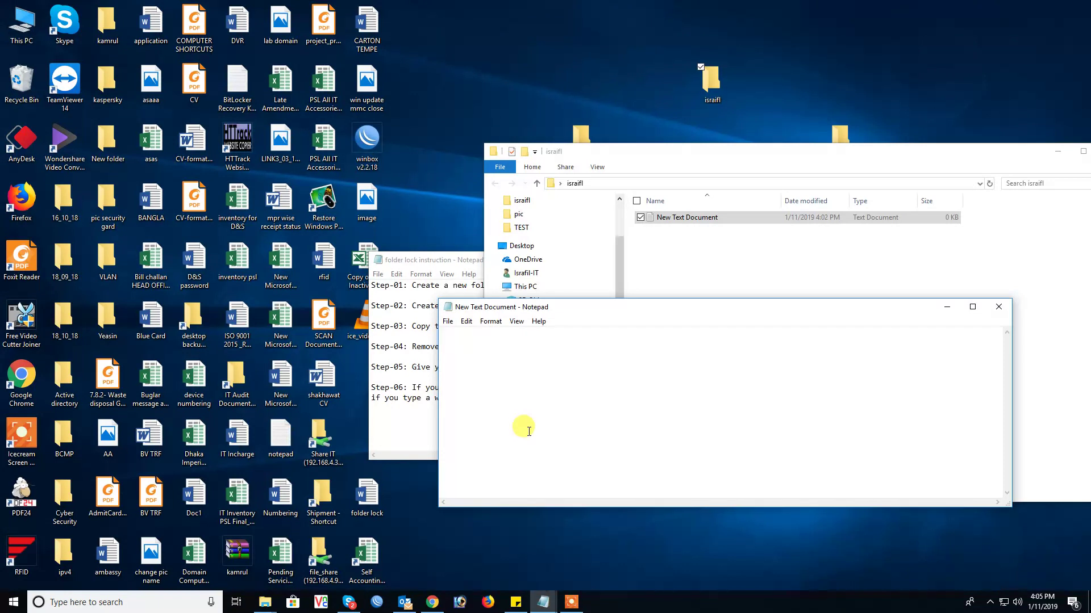
key(ctrl+v)
scroll(559, 424, up, 7)
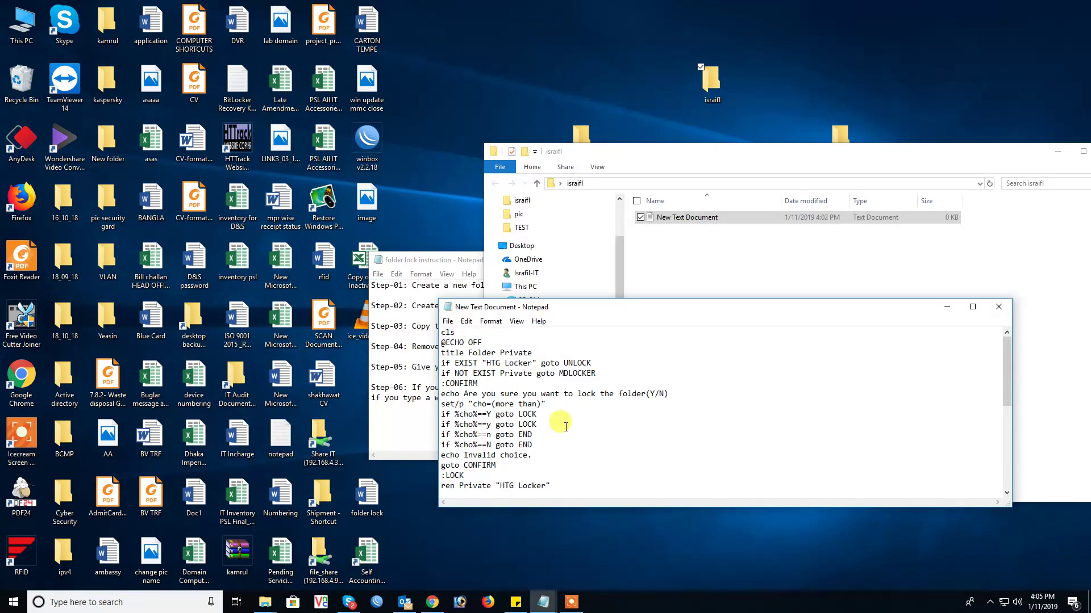
scroll(562, 423, down, 6)
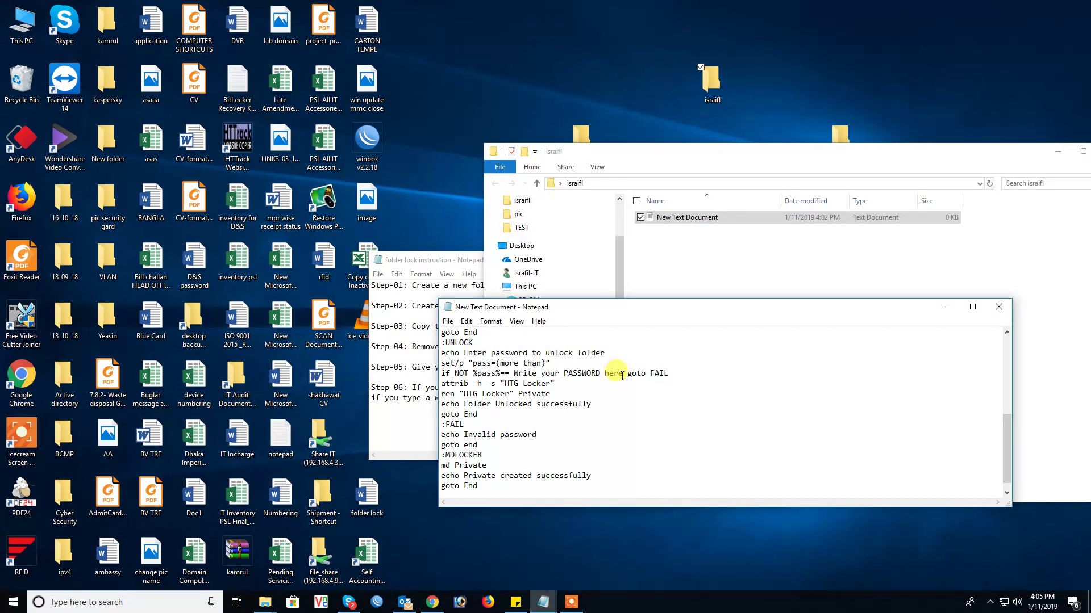
drag(622, 375, 513, 375)
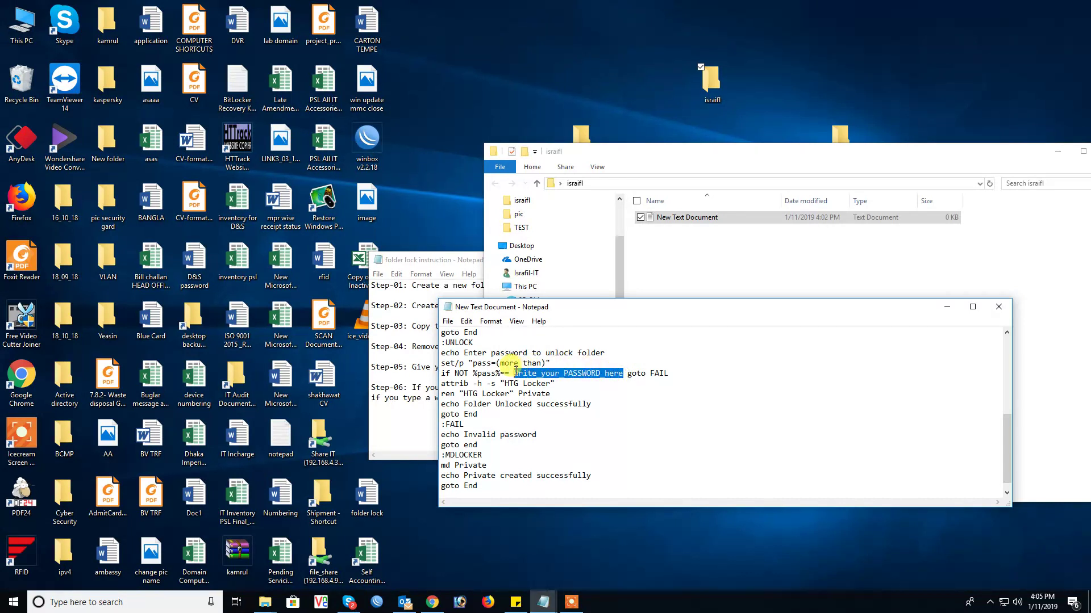
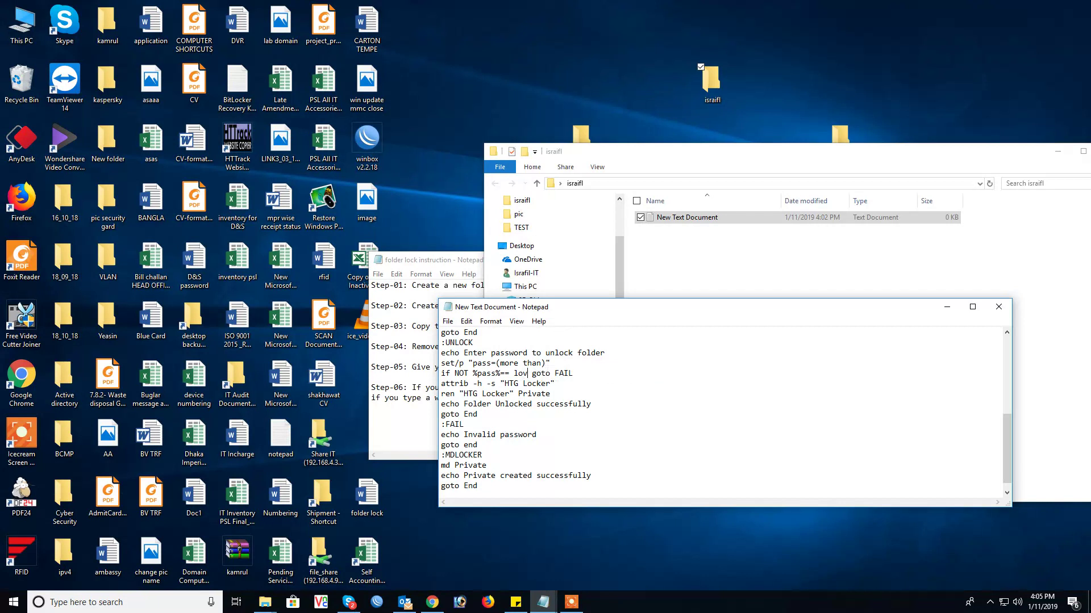
Step: Save the script as folderlock.bat using the All Files type
click(449, 324)
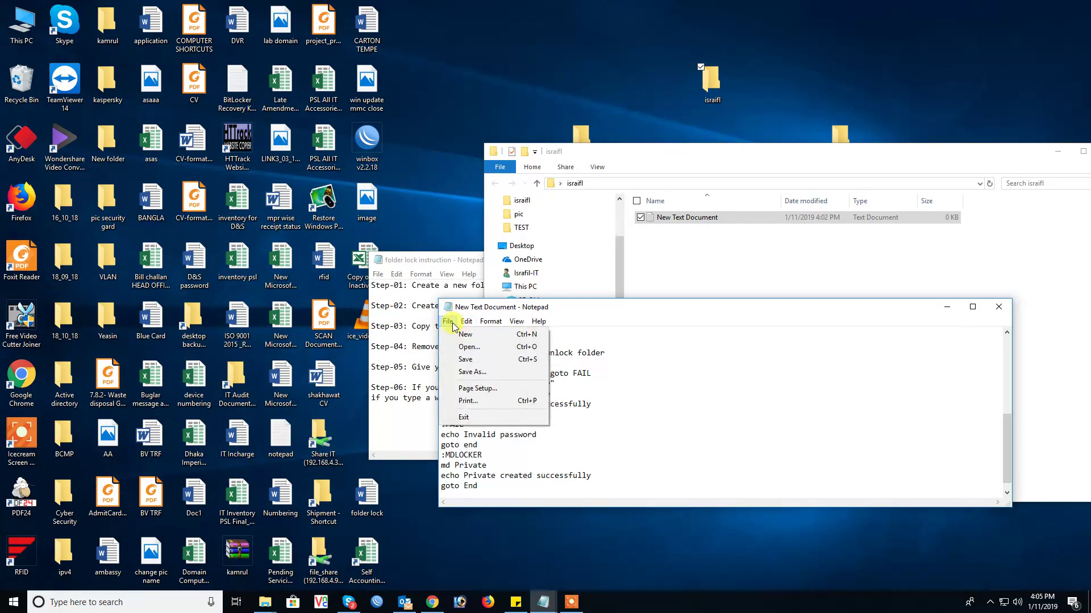
click(472, 372)
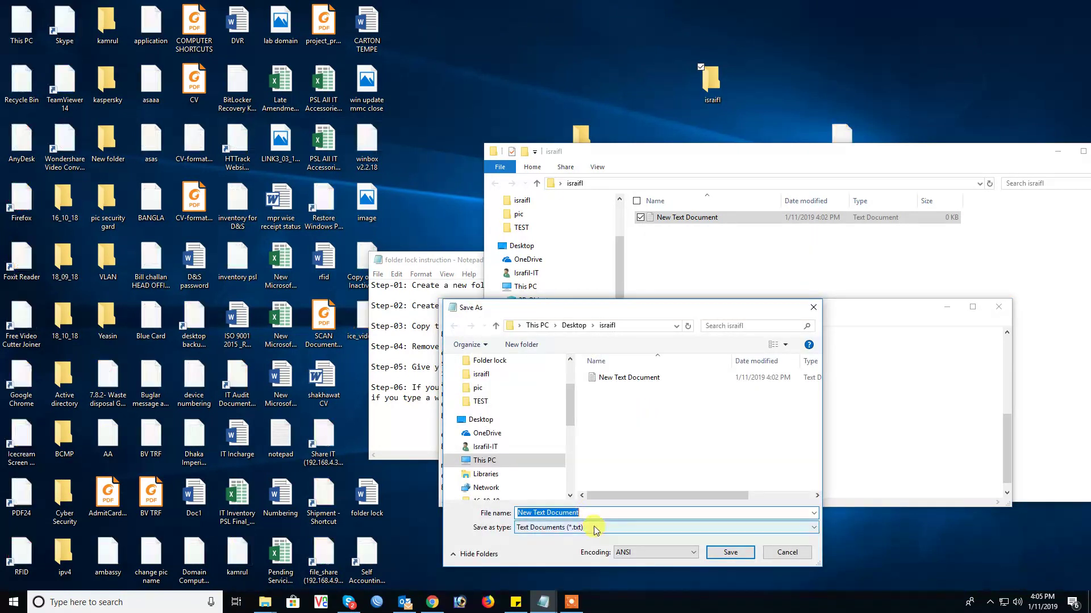
click(594, 528)
click(568, 538)
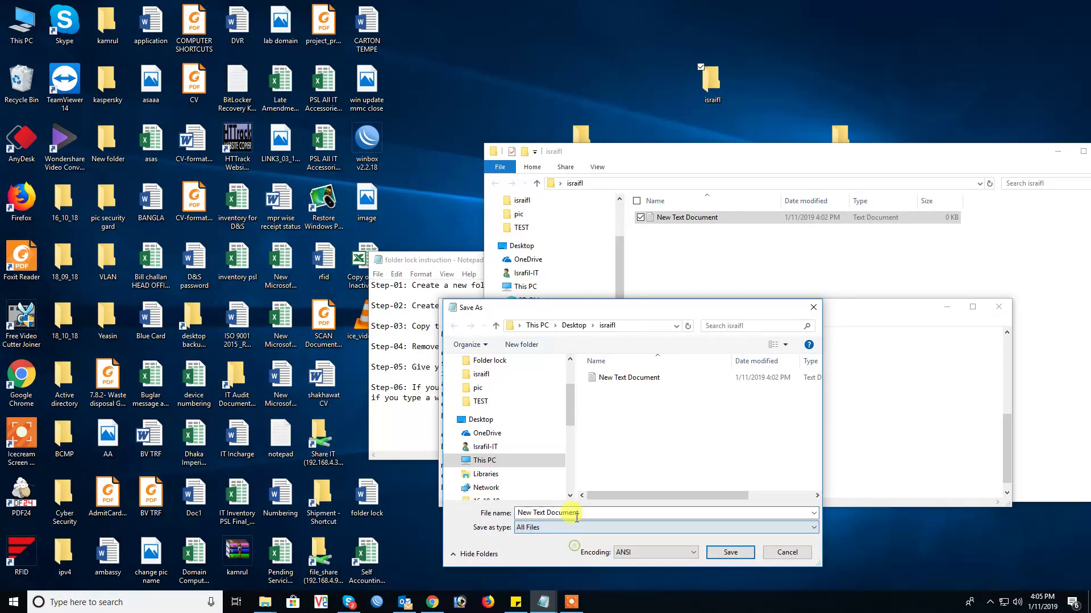
click(585, 513)
text(f)
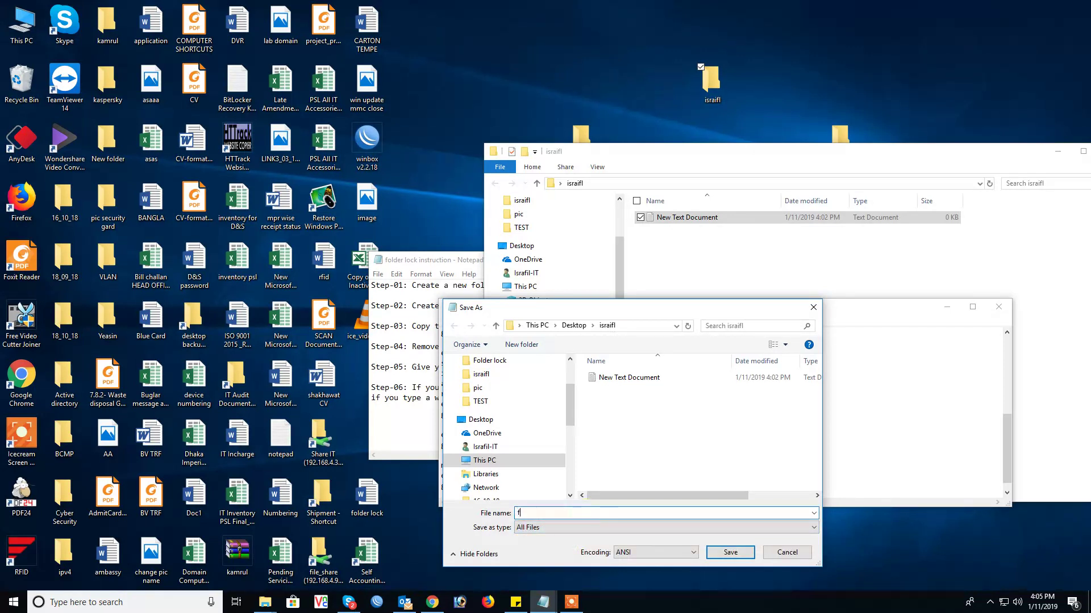
text(olderlock.bat)
click(731, 552)
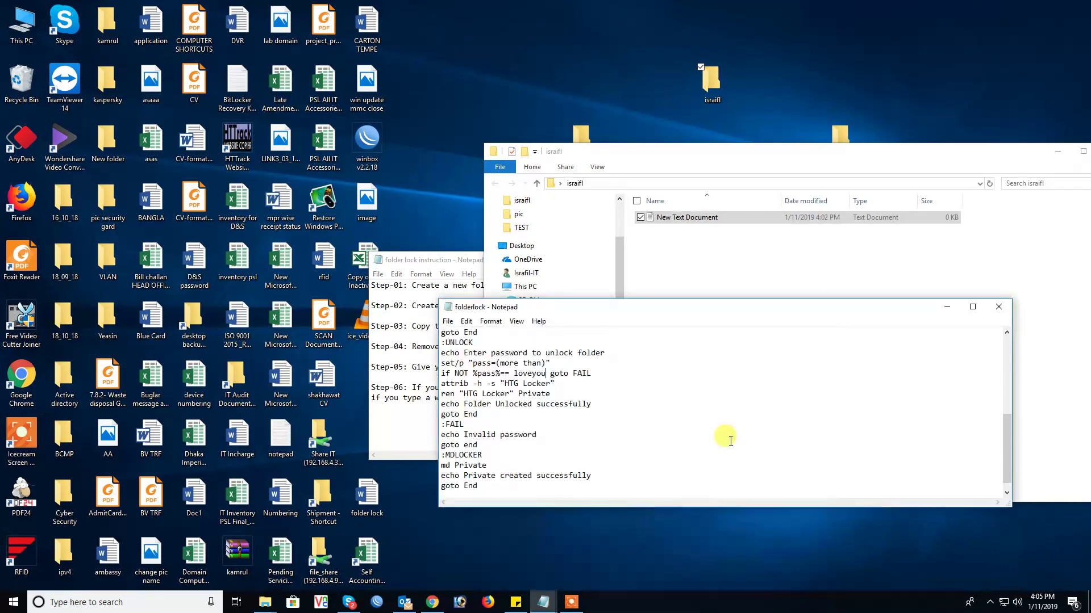
Step: Close the folderlock script in Notepad and return to the israifl folder listing
click(672, 217)
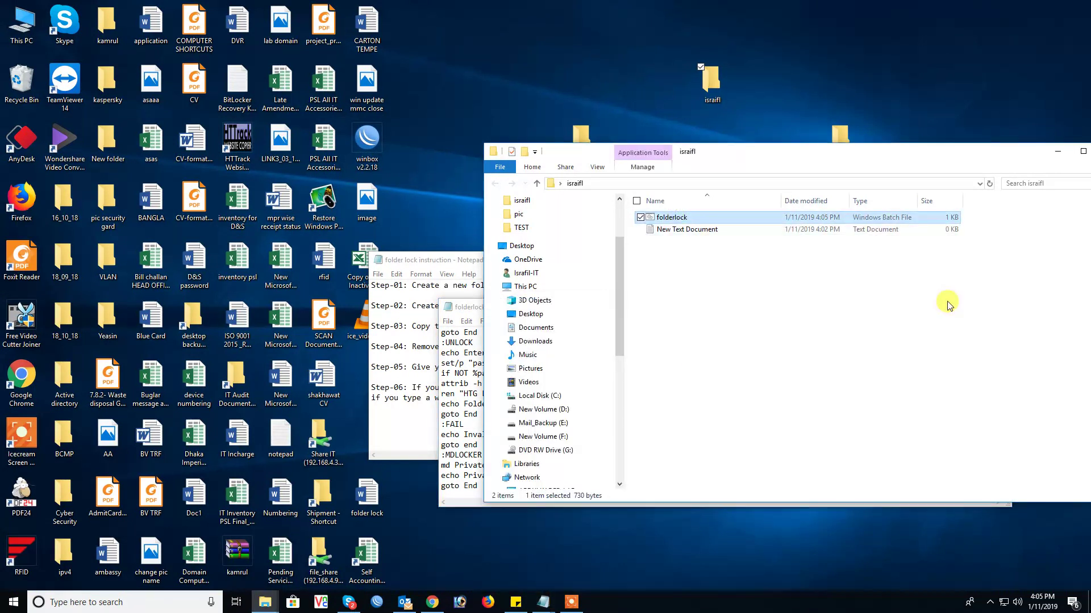
click(476, 308)
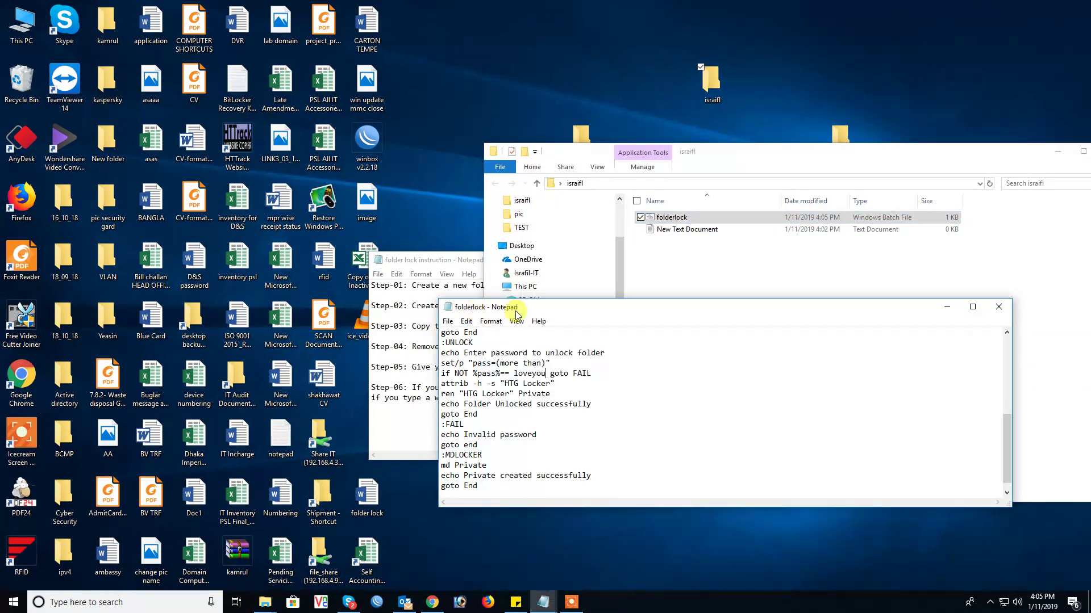
click(998, 307)
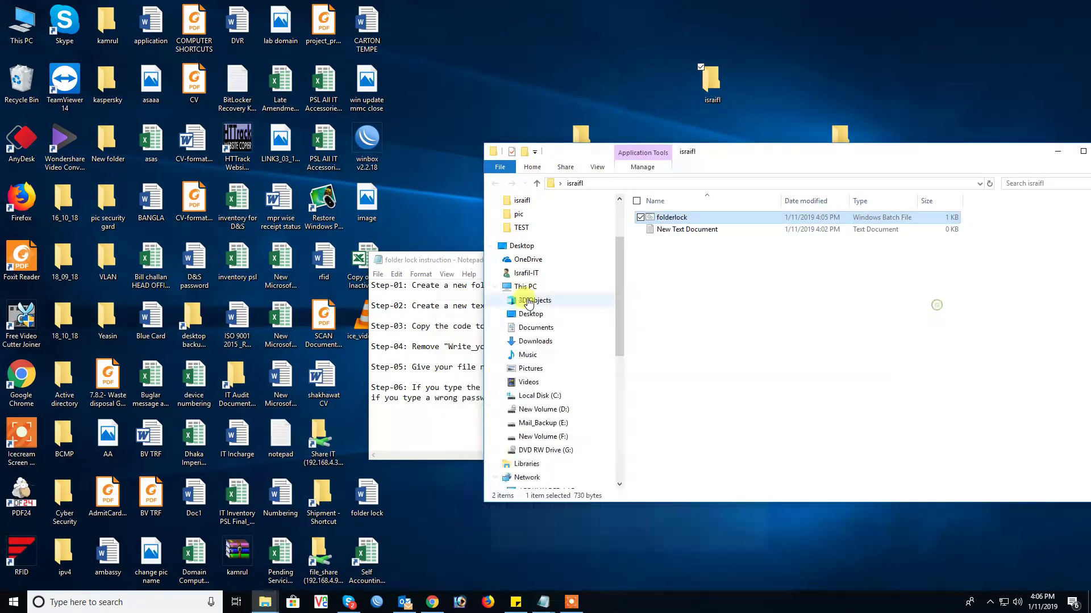
click(460, 254)
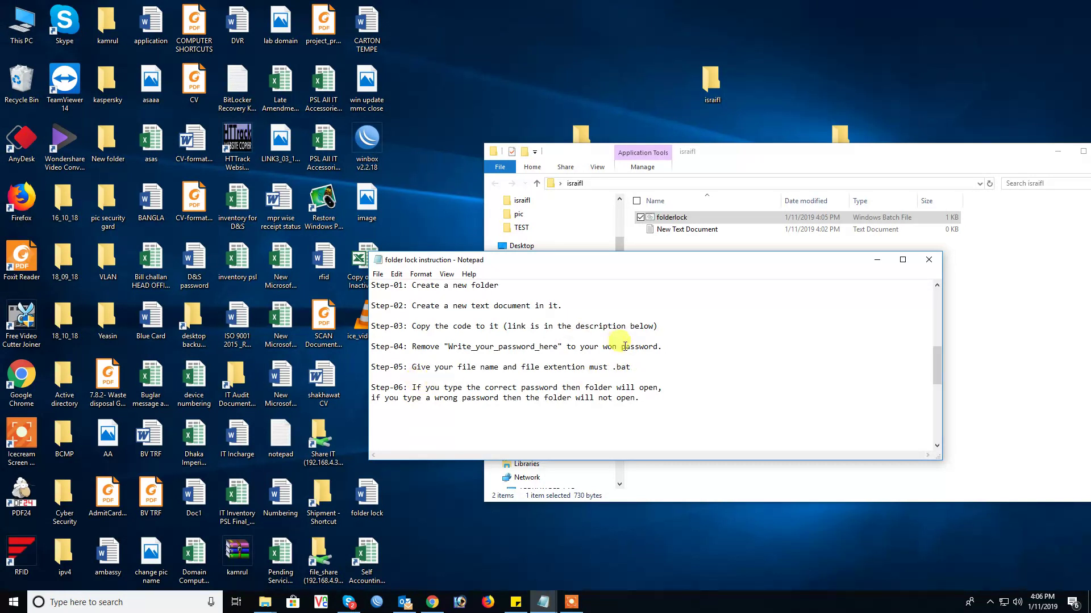
click(765, 153)
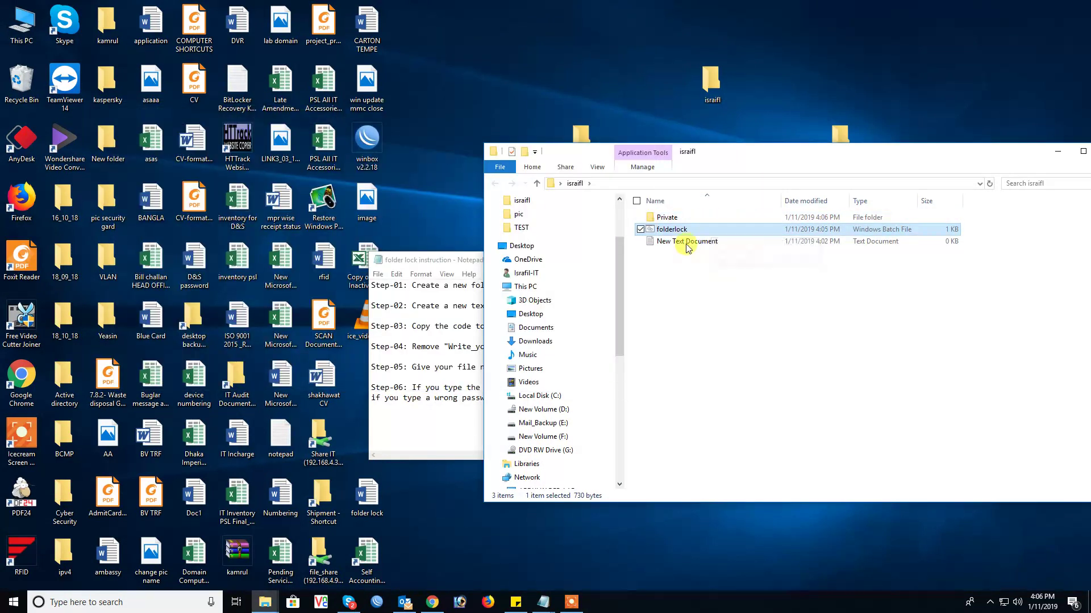
Step: Open the Private folder, enlarge its window, and paste the desktop image into it
double_click(667, 217)
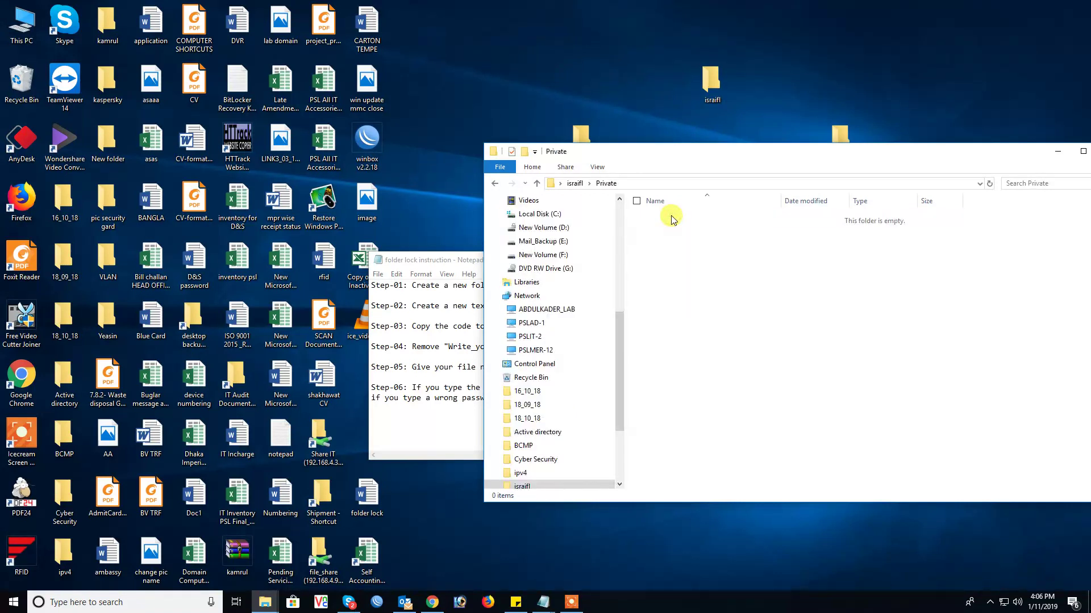
drag(619, 139, 856, 112)
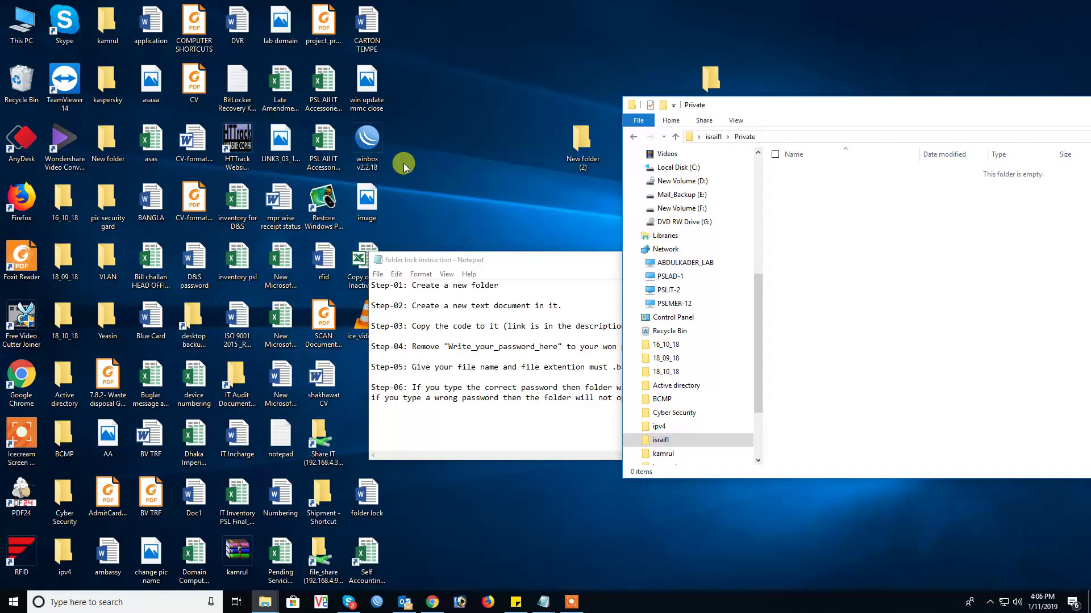
click(374, 207)
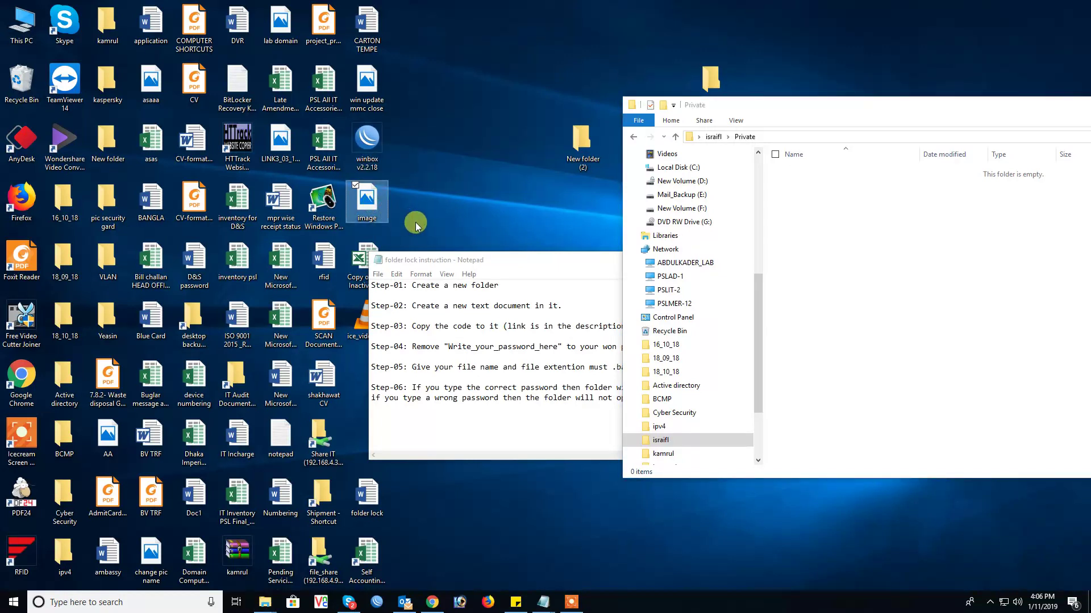
right_click(835, 232)
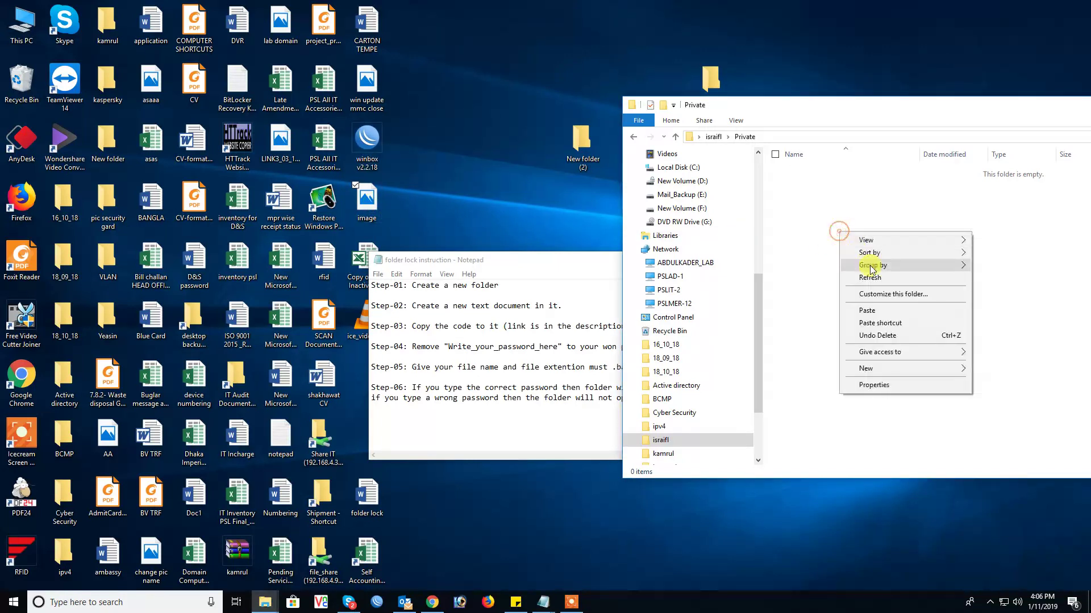
click(883, 312)
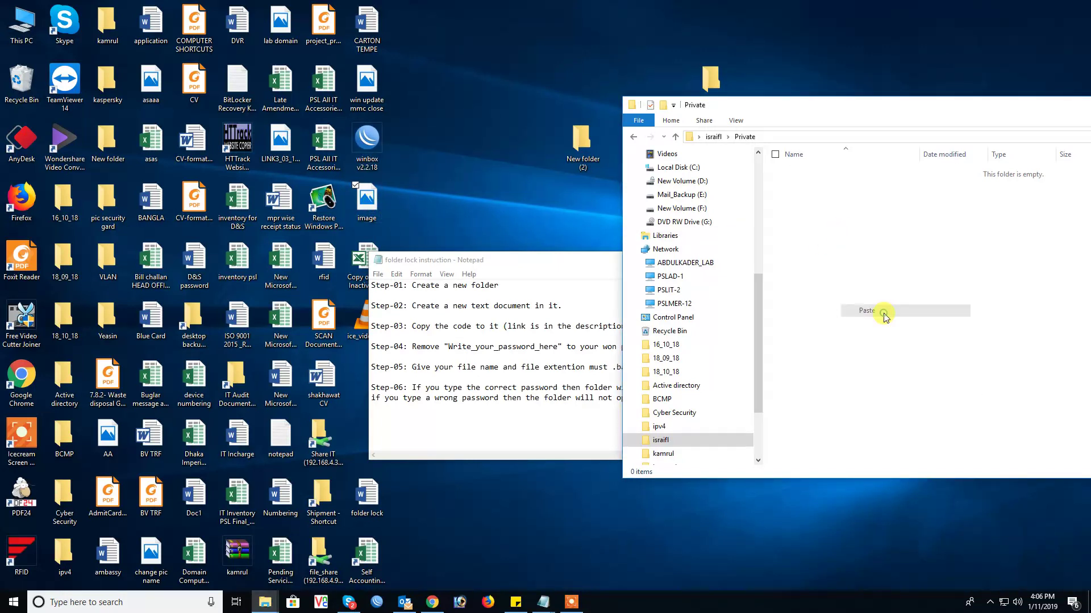
Step: Paste the folder lock Word document into Private, then close the folder window
click(281, 277)
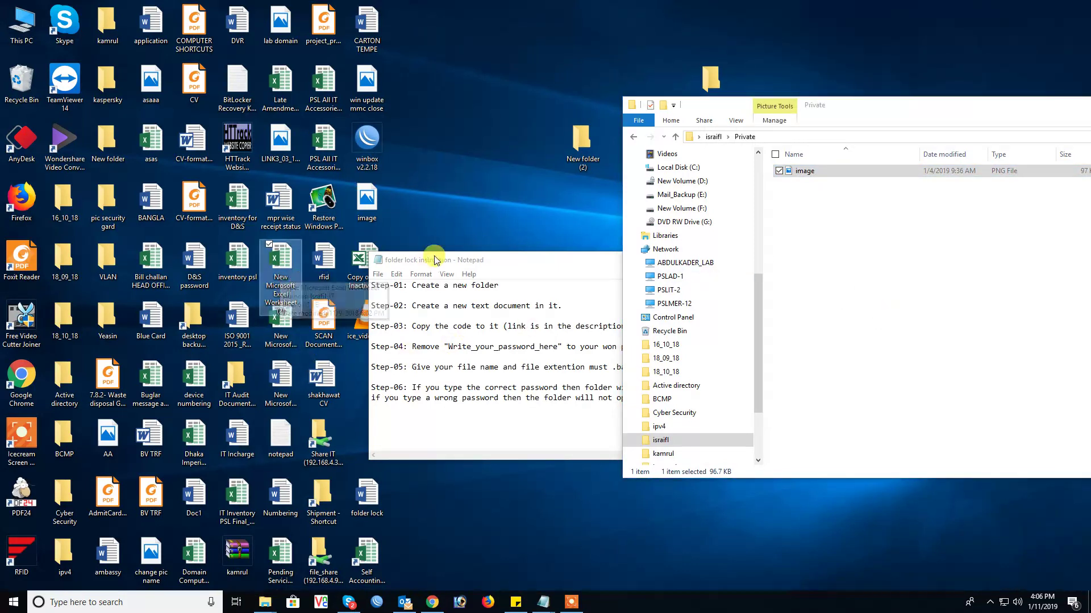
drag(437, 265, 503, 304)
click(377, 498)
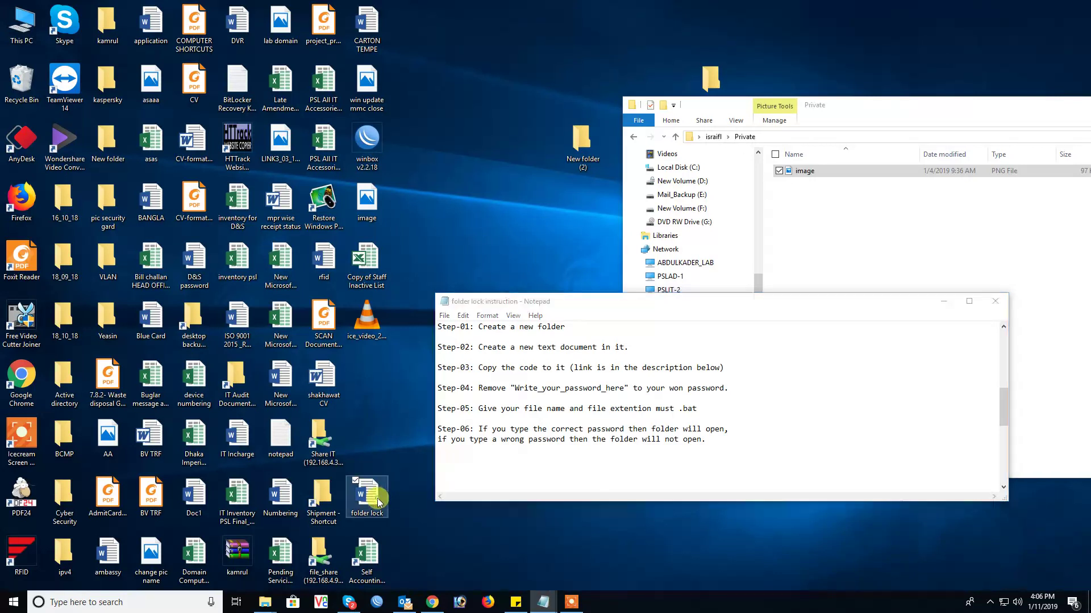
click(849, 223)
right_click(850, 222)
click(900, 299)
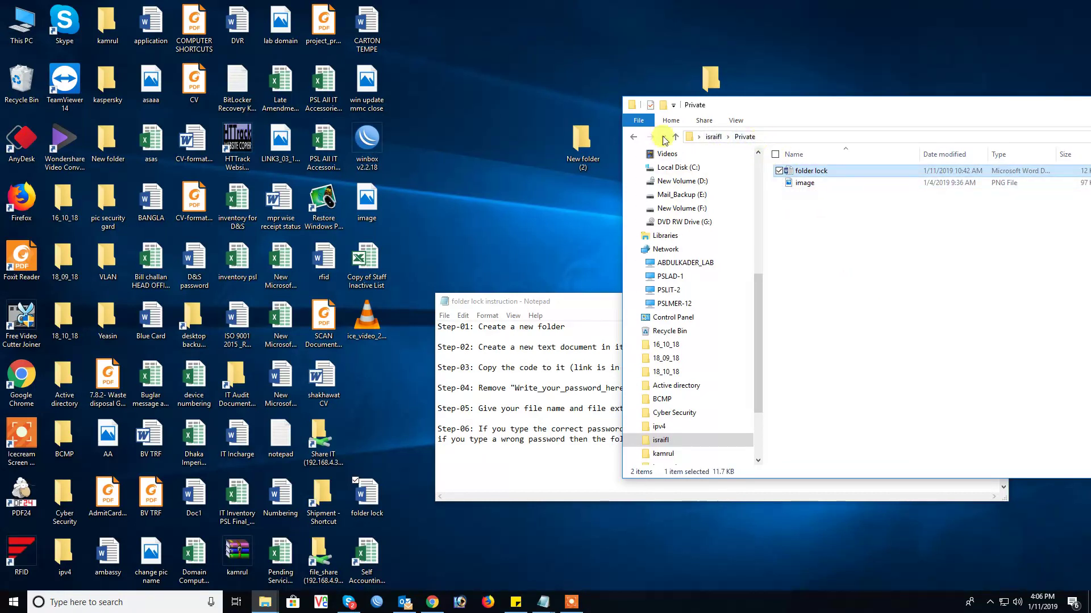
drag(1011, 111, 827, 104)
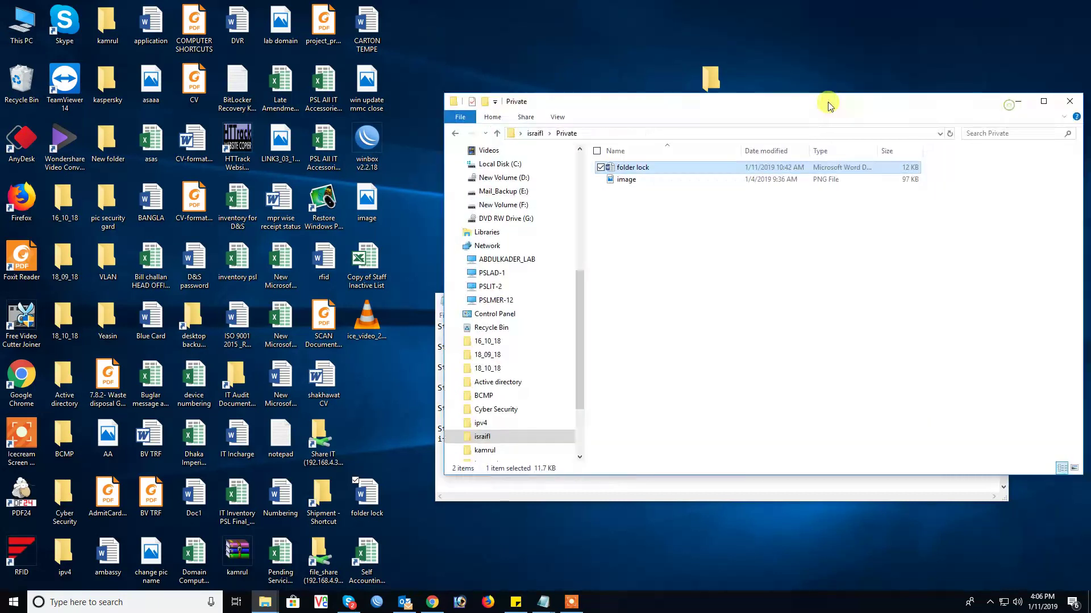
click(1066, 97)
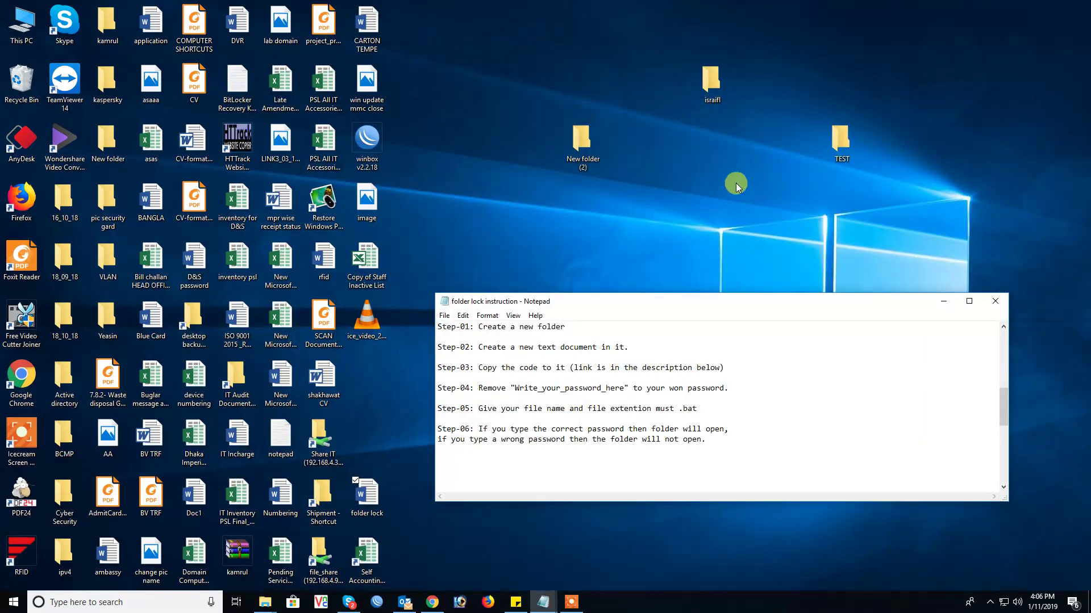
Step: Open israifl and run folderlock.bat to lock and hide the Private folder
double_click(711, 79)
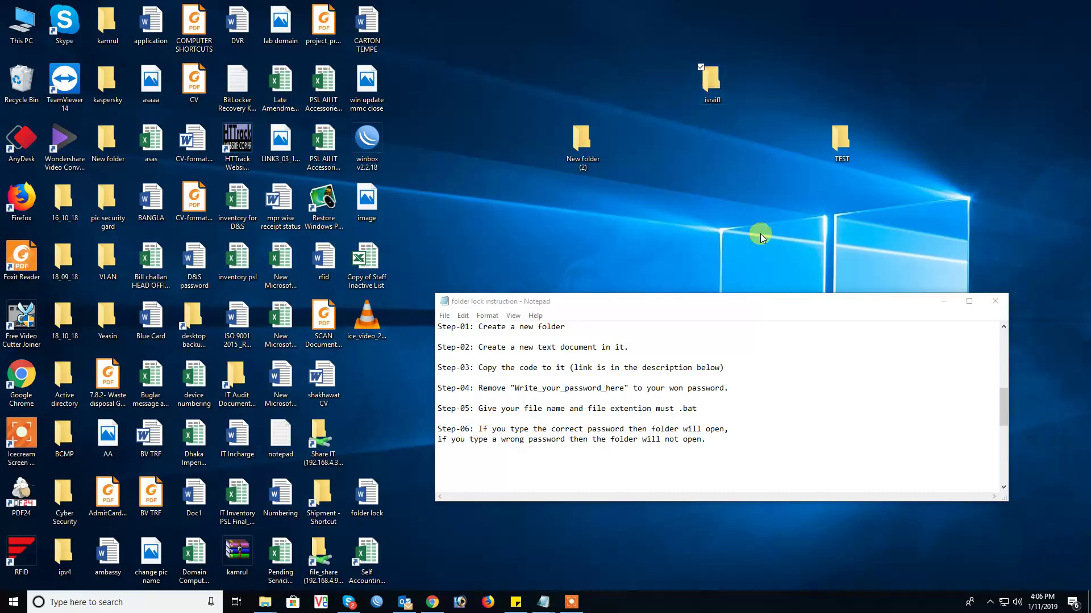
double_click(629, 181)
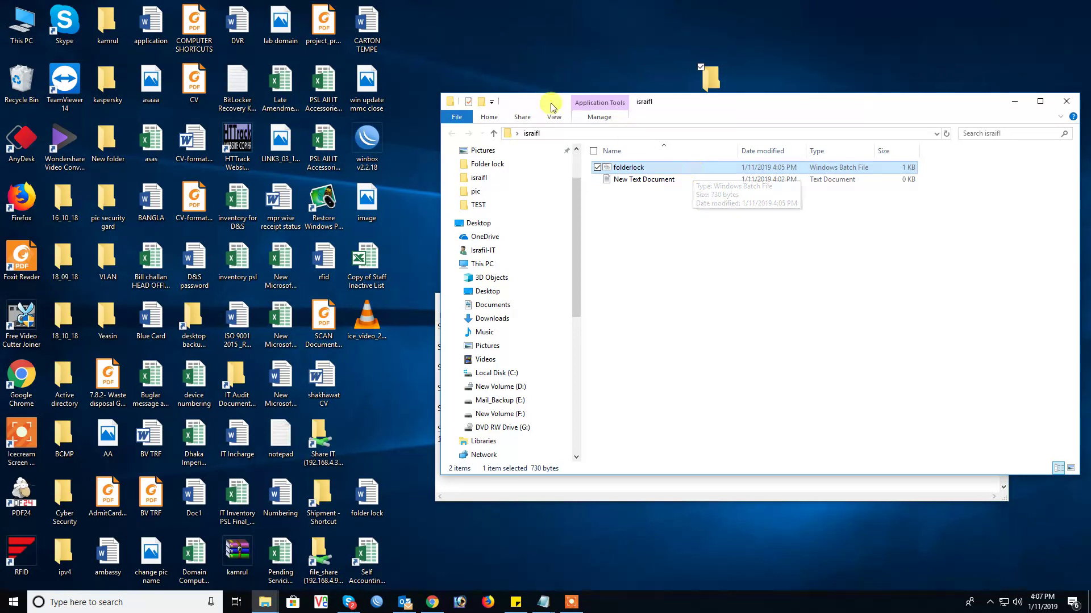
Step: Run folderlock.bat, enter the folder password to unlock, and open the restored Private folder
double_click(628, 167)
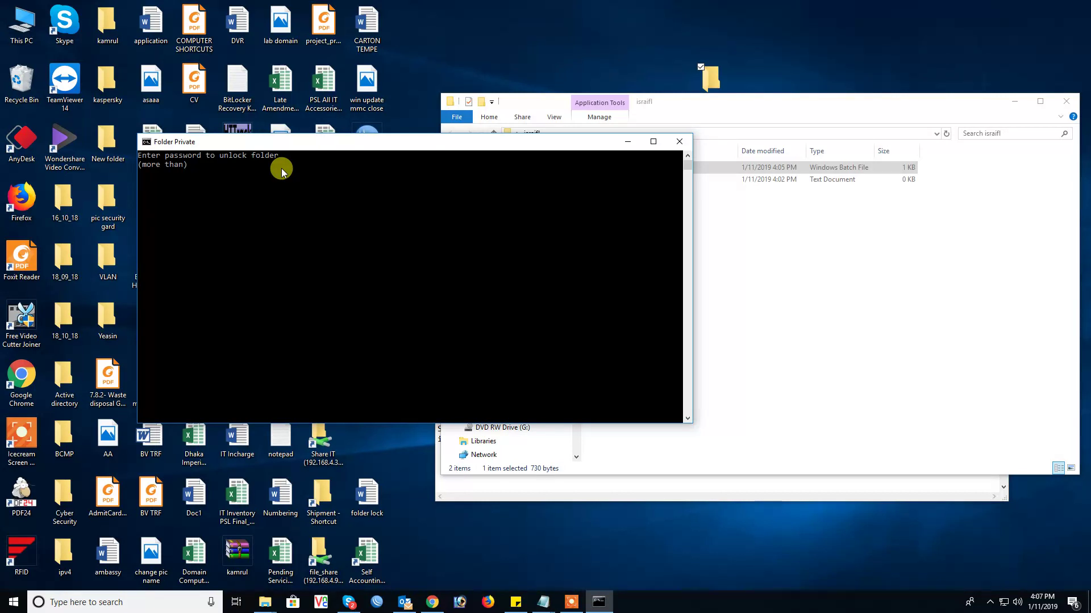
key(Return)
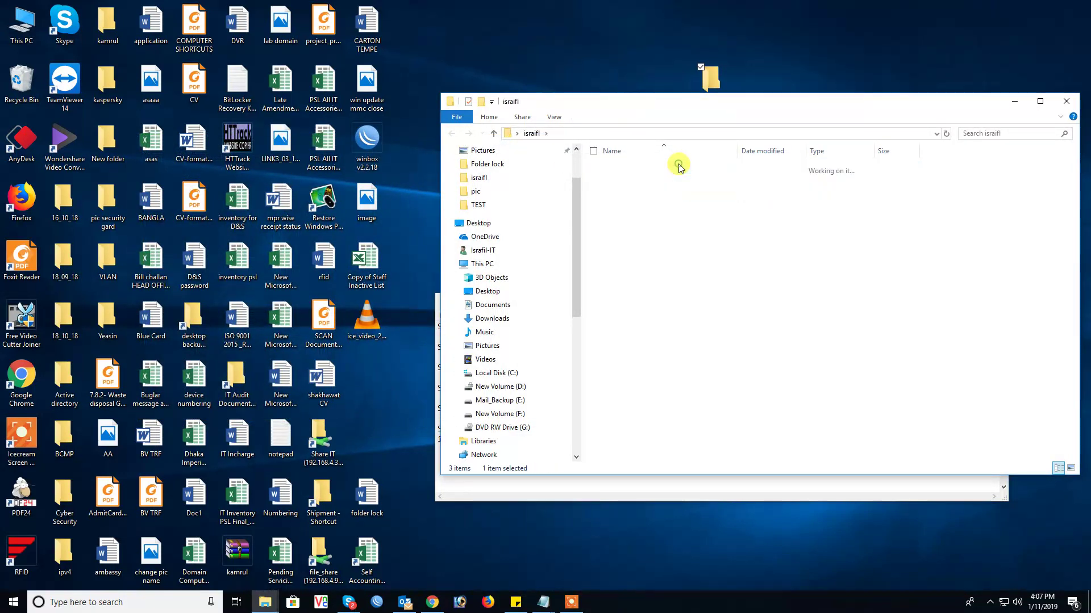
double_click(679, 169)
click(629, 168)
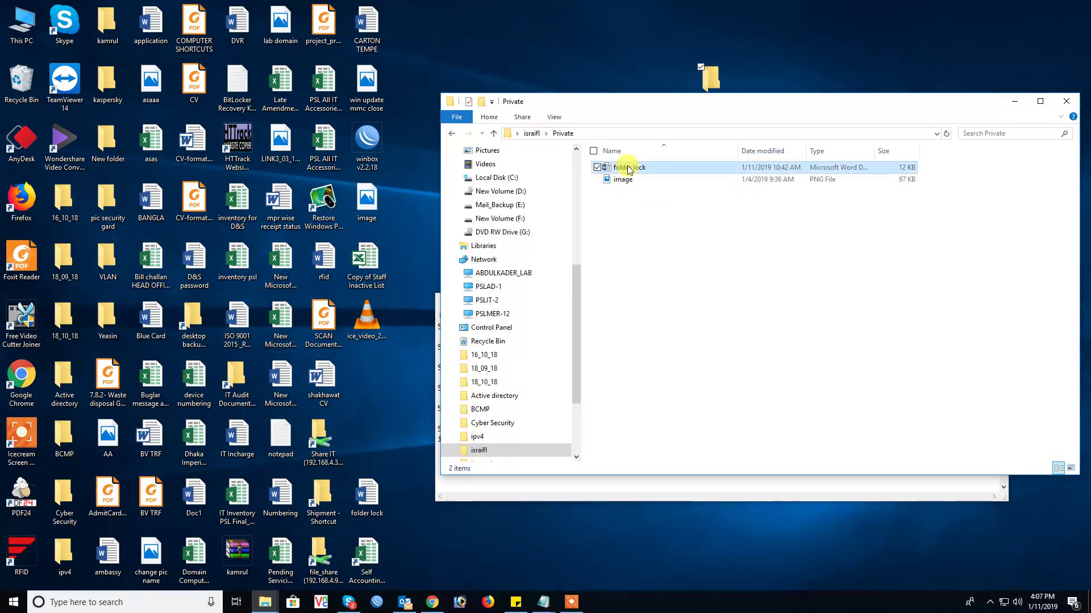
double_click(628, 168)
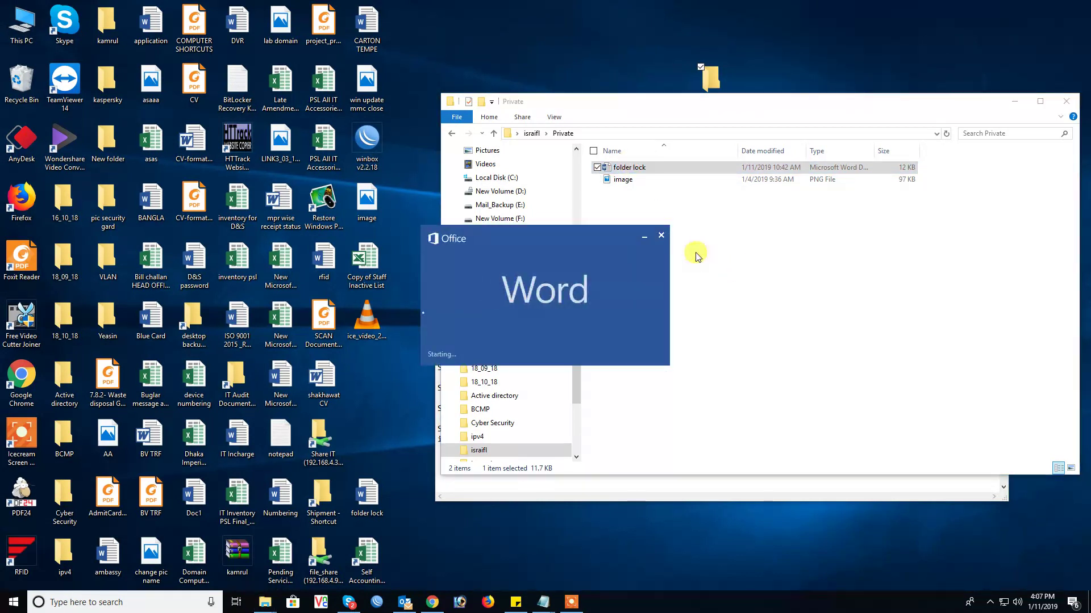
click(663, 236)
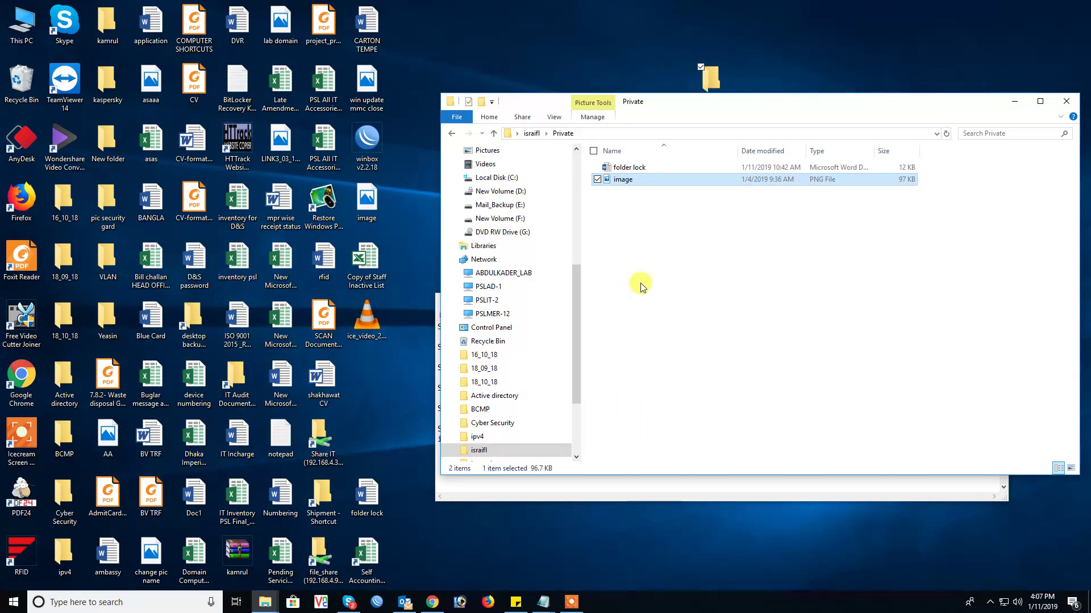
Step: Close the folderlock script through the taskbar Notepad thumbnails
click(544, 603)
click(714, 566)
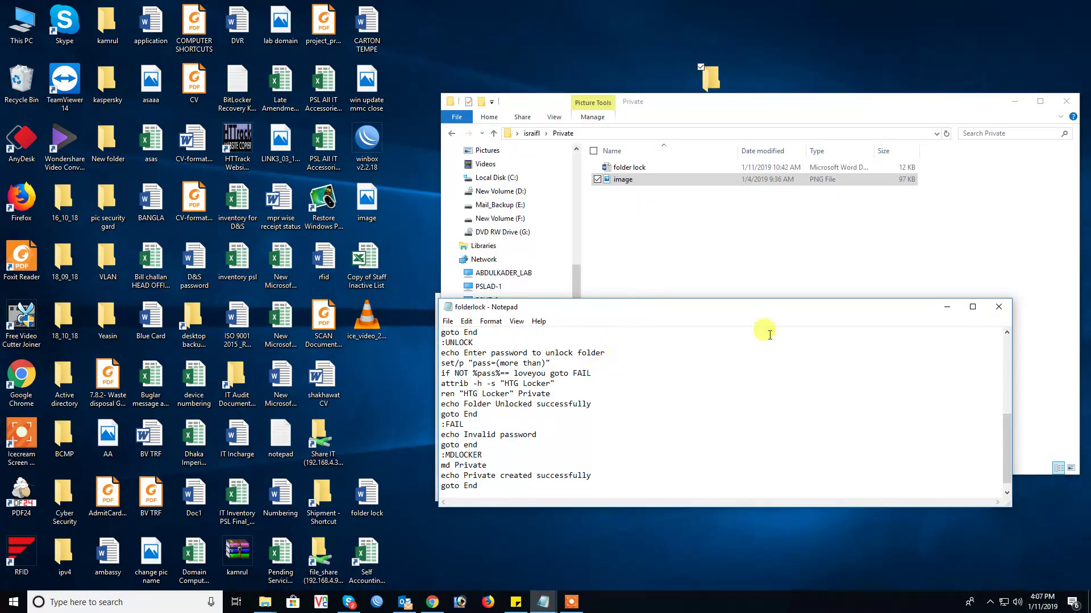
click(999, 307)
Step: Bring the instruction notes forward and scroll to the THANKS FOR WATCHING VIDEO line
click(544, 603)
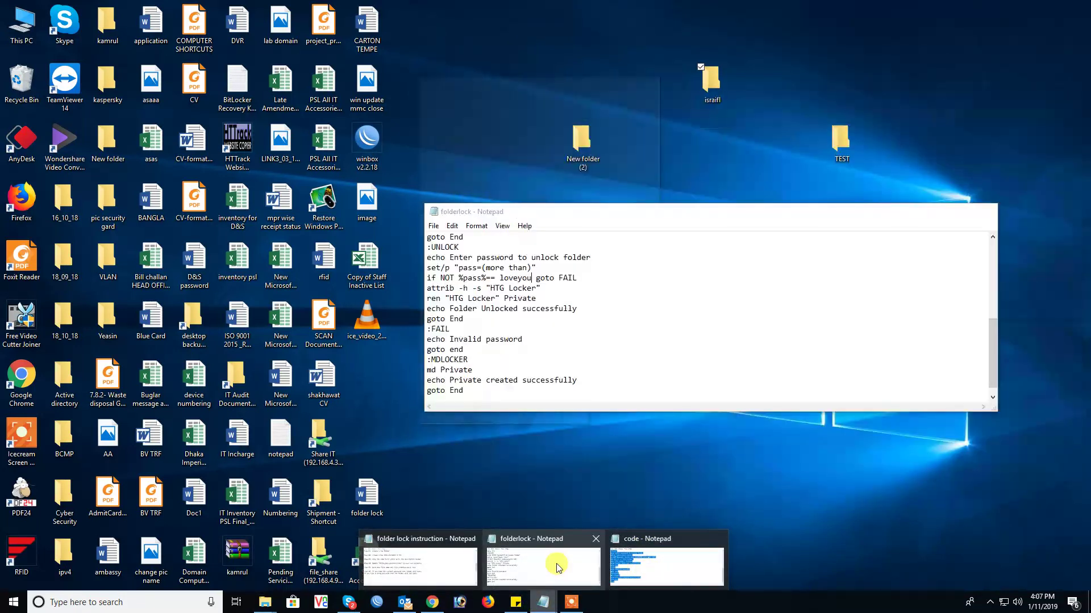
click(444, 558)
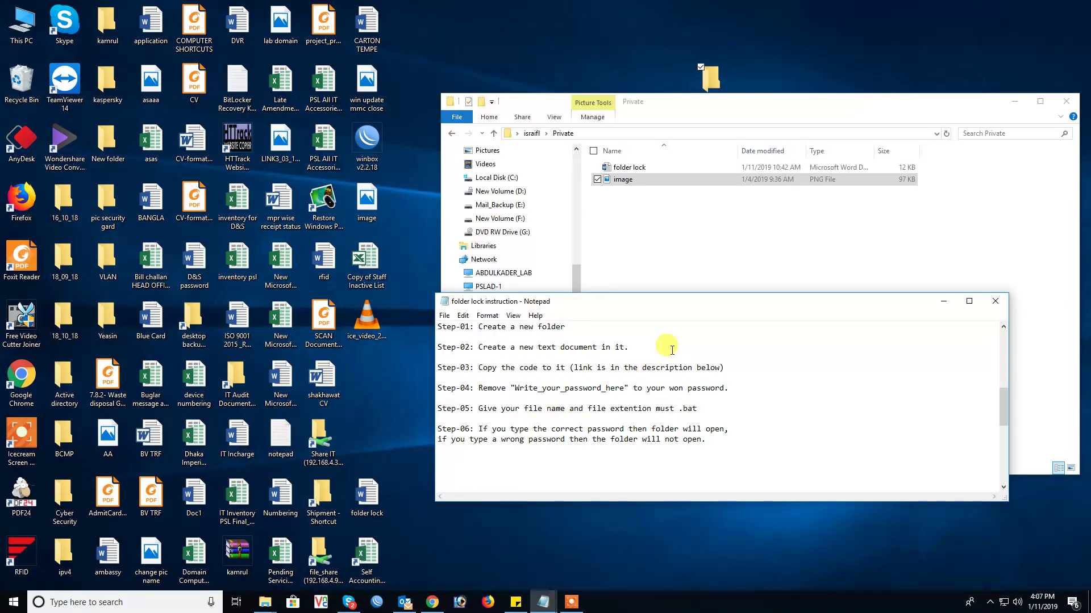
scroll(662, 377, down, 6)
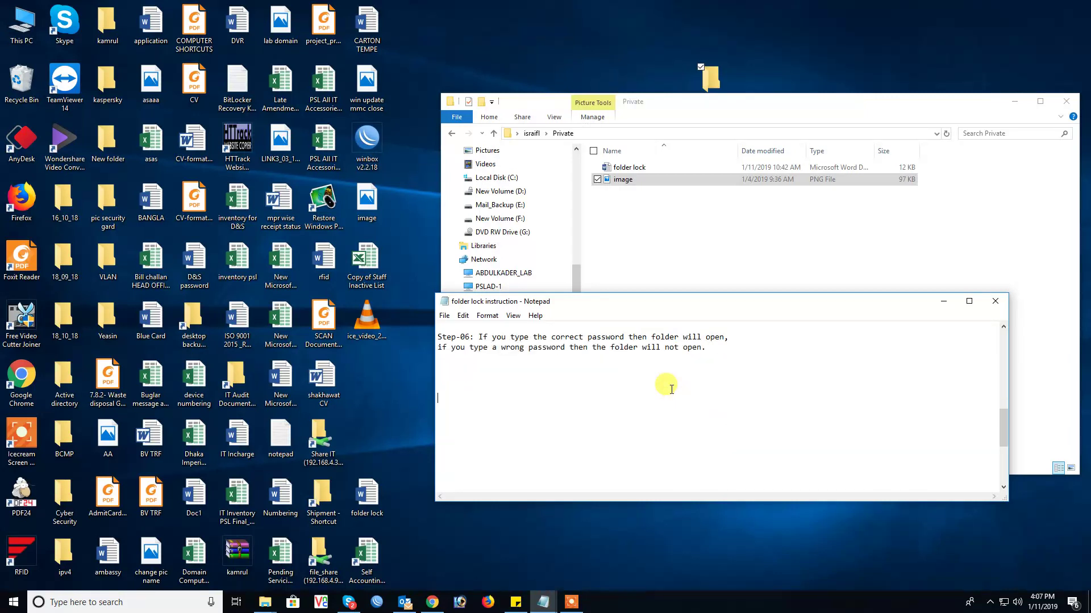
scroll(665, 385, down, 1)
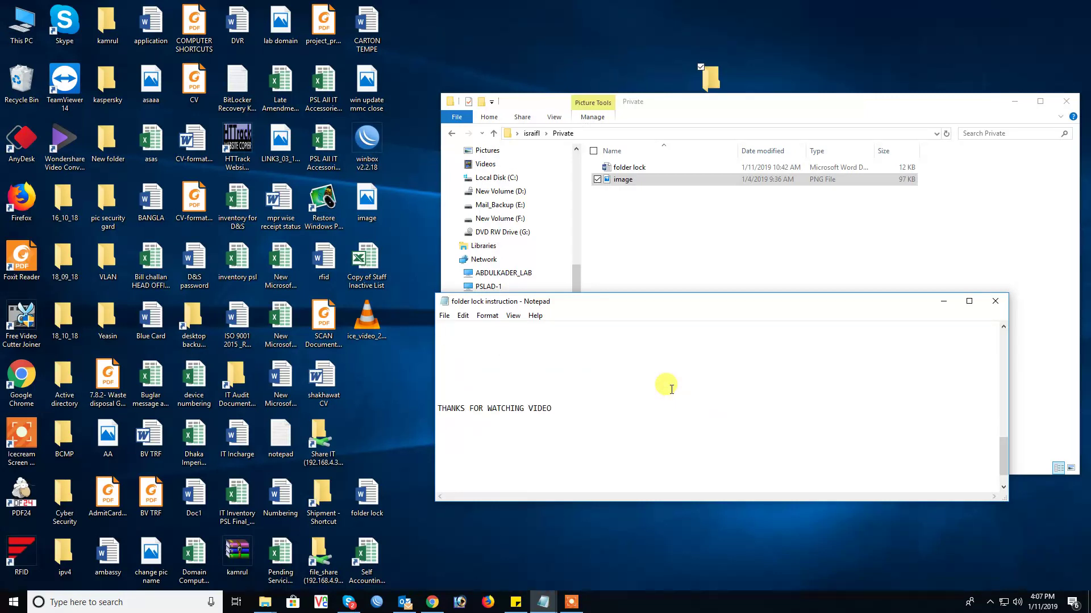
click(573, 603)
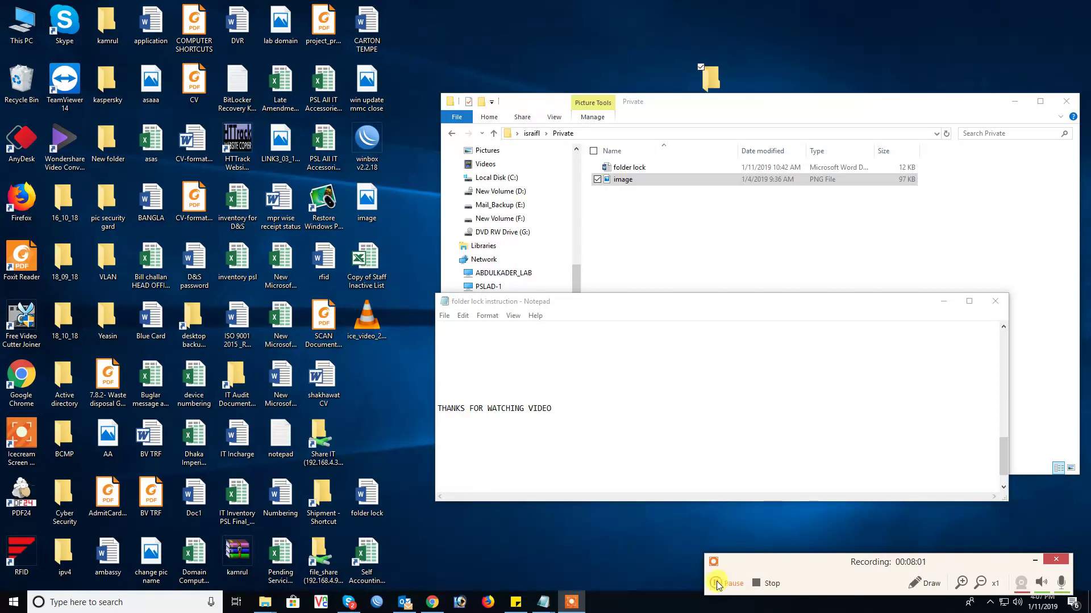